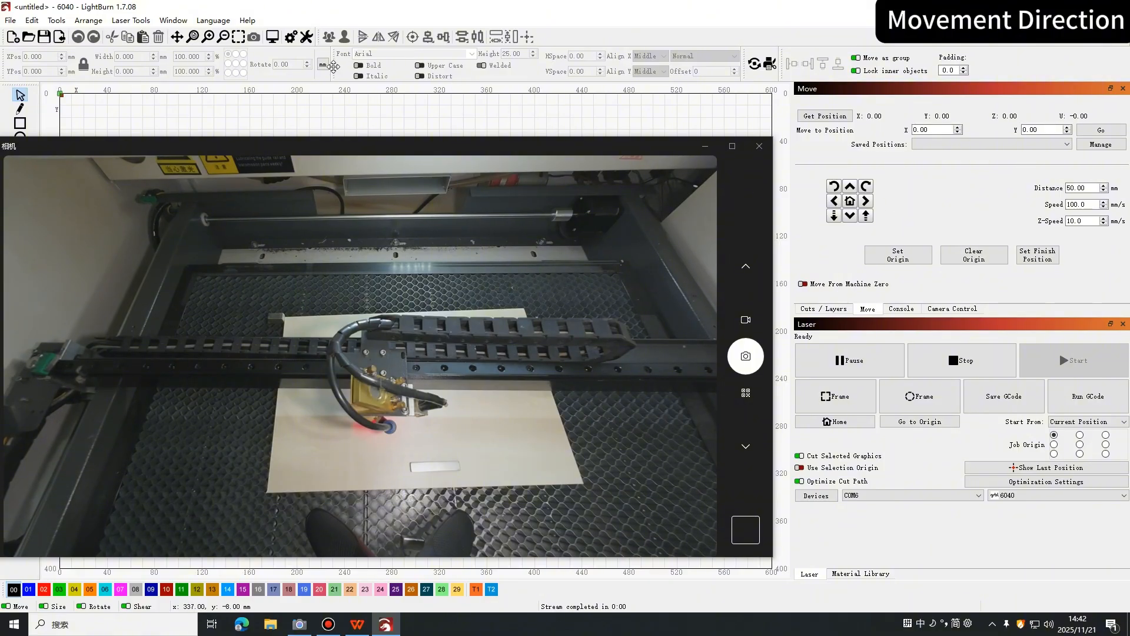
Open the controller's machine settings and expand the Outputs setup section, accepting the safety warning about vendor settings.
click(709, 143)
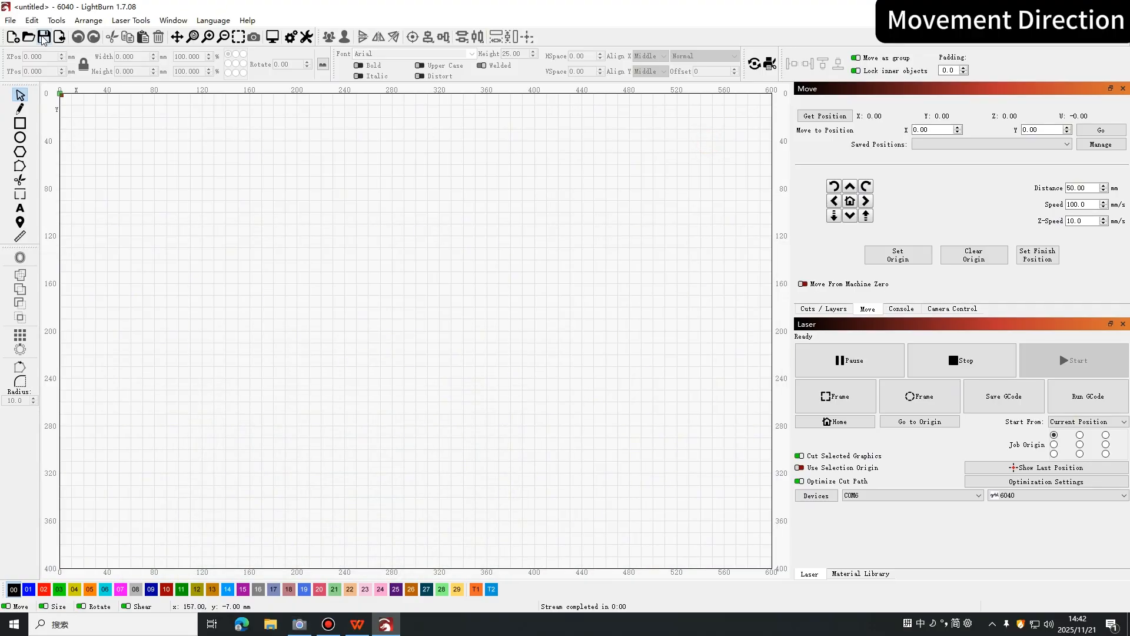
click(32, 20)
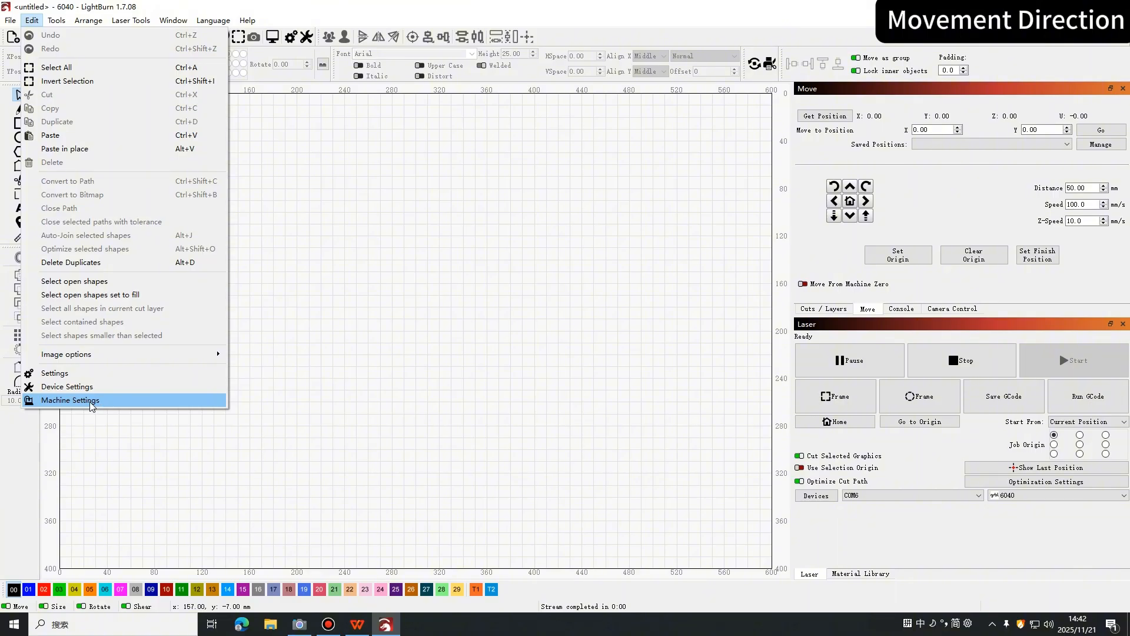
click(106, 402)
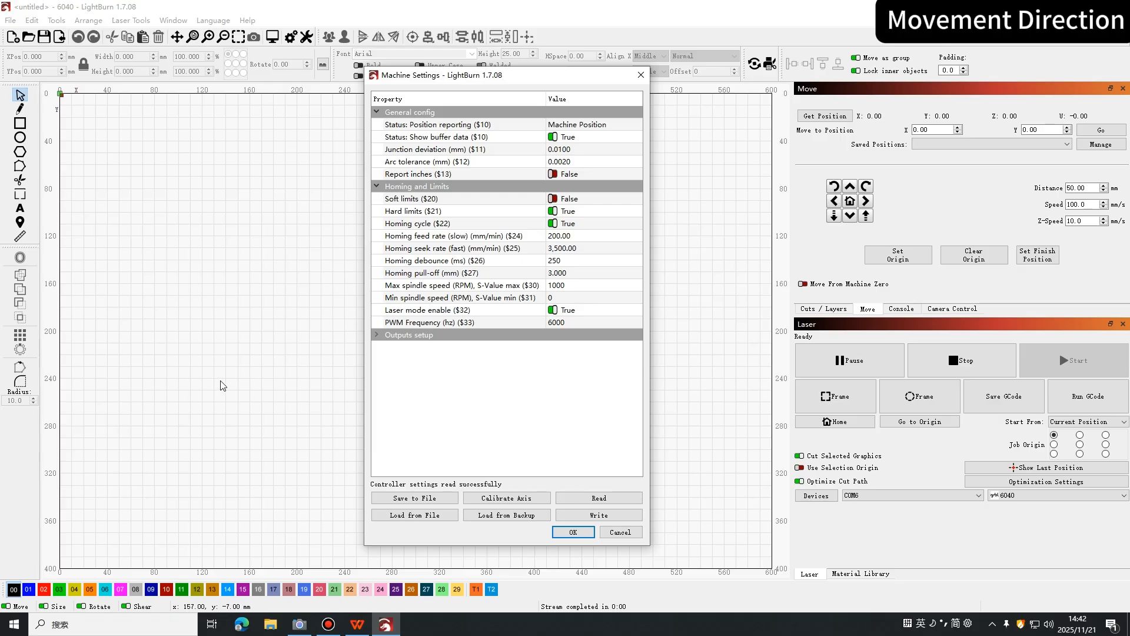
click(411, 334)
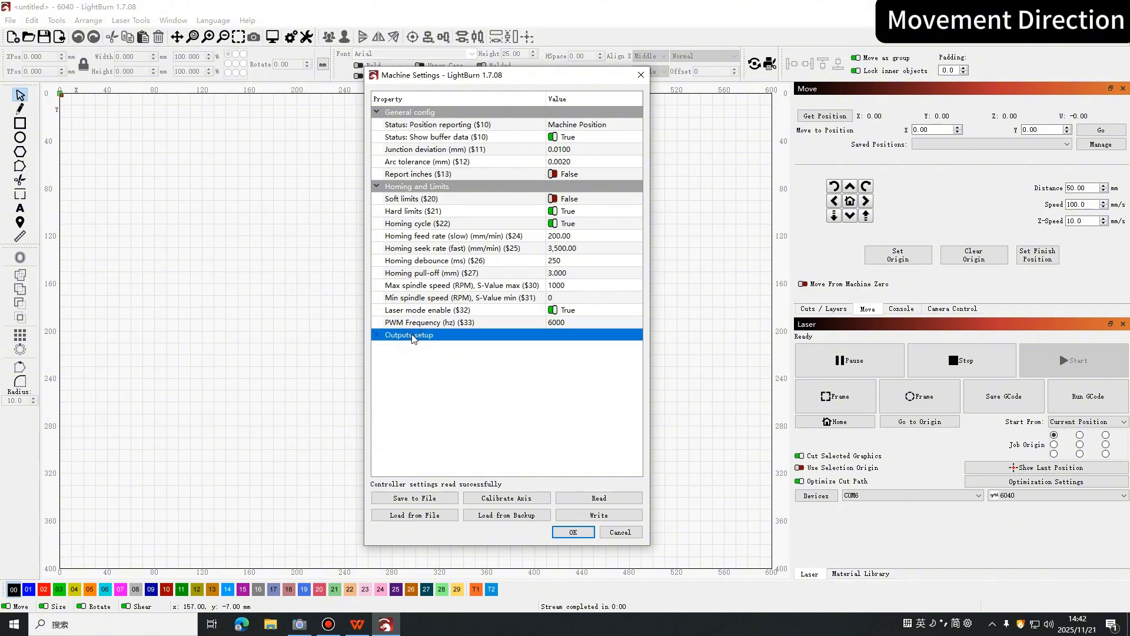
click(376, 335)
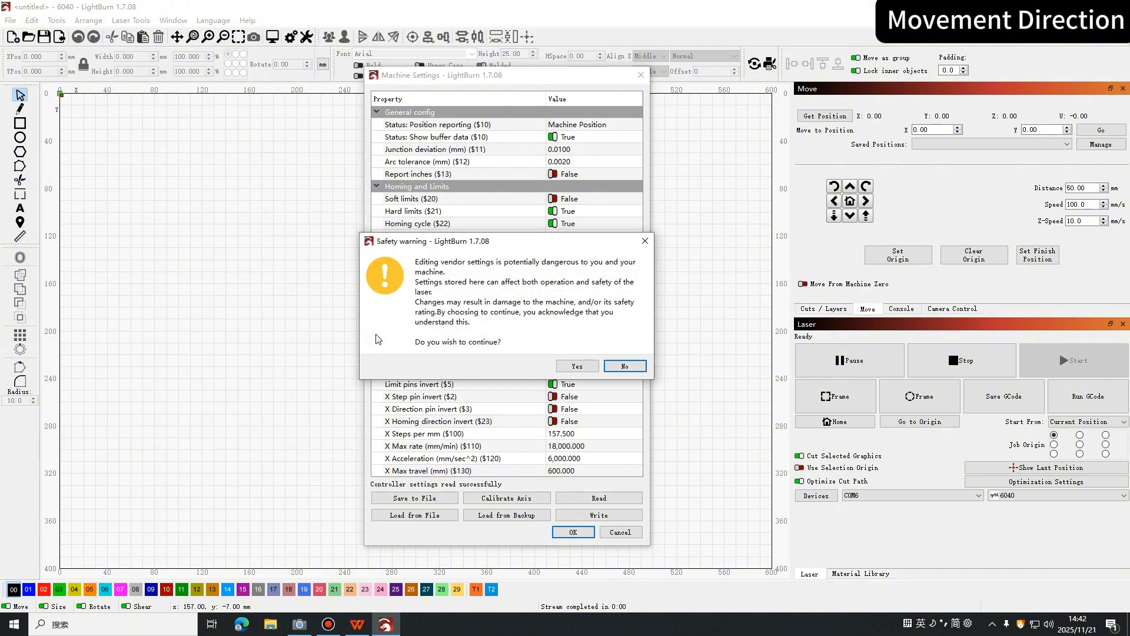
click(585, 361)
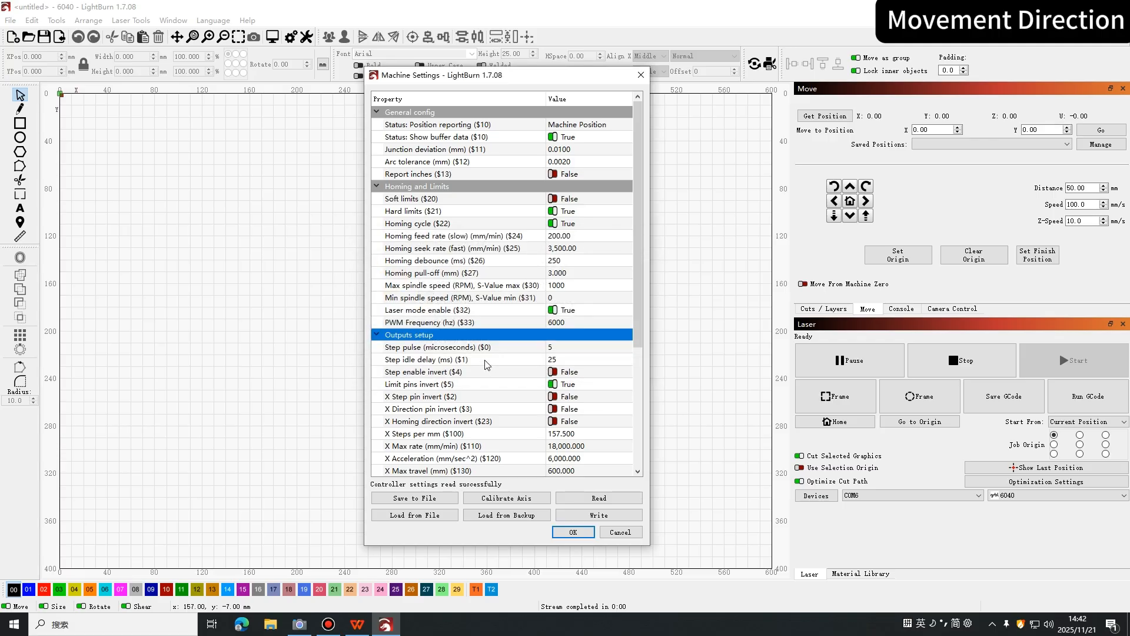
Enable X Direction pin invert ($3) and write the setting to the controller, leaving the Y direction uninverted.
scroll(487, 361, down, 3)
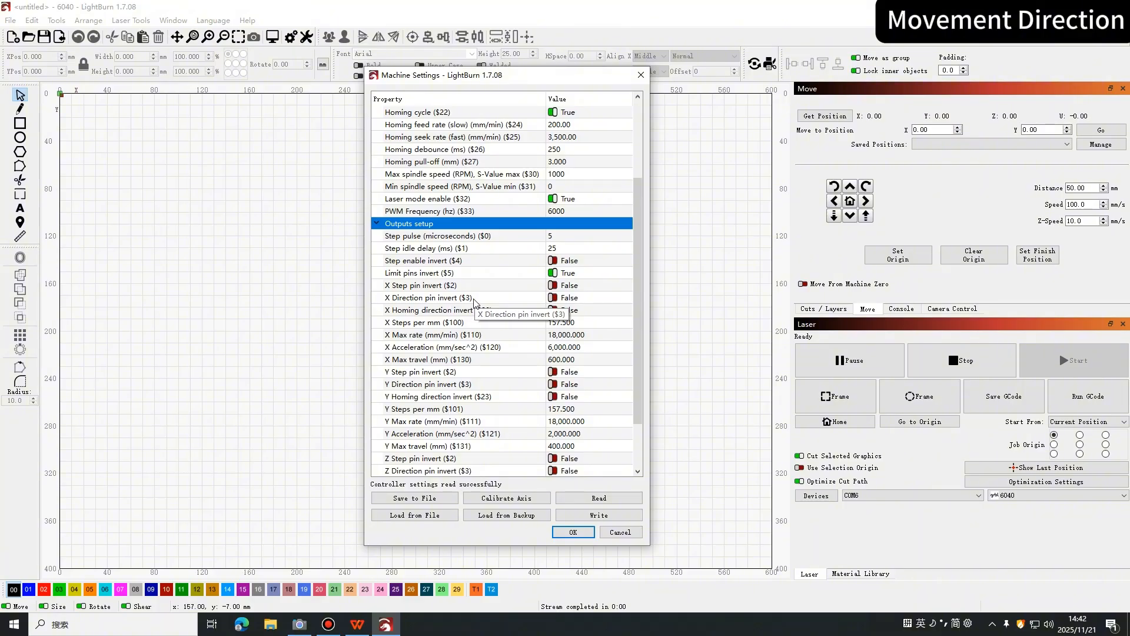
click(474, 299)
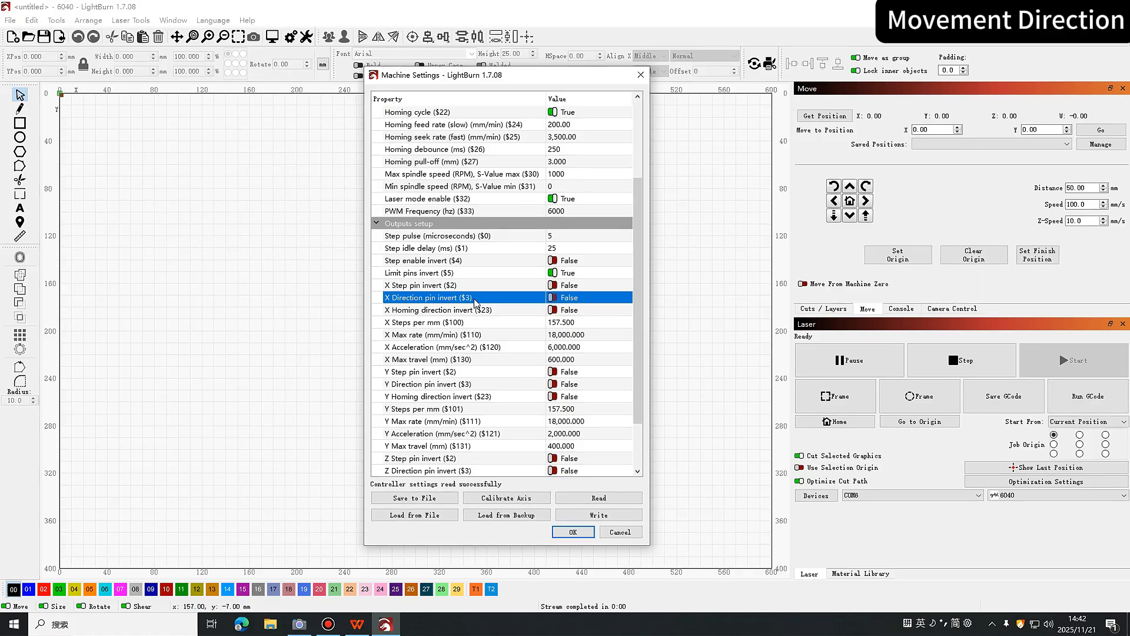
click(557, 299)
click(556, 299)
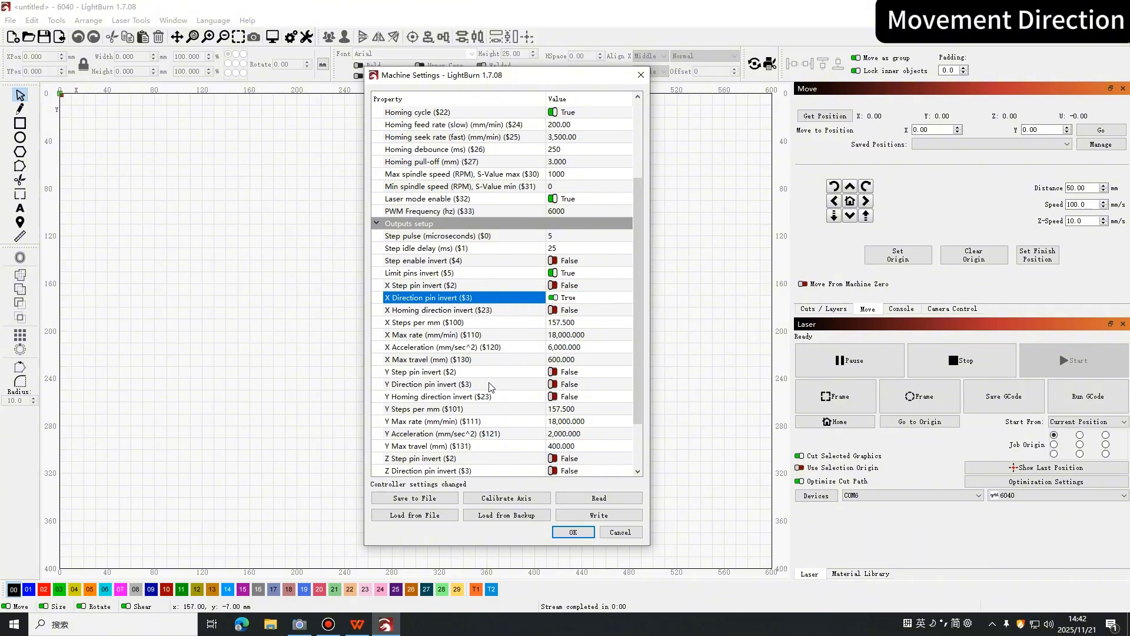
click(461, 384)
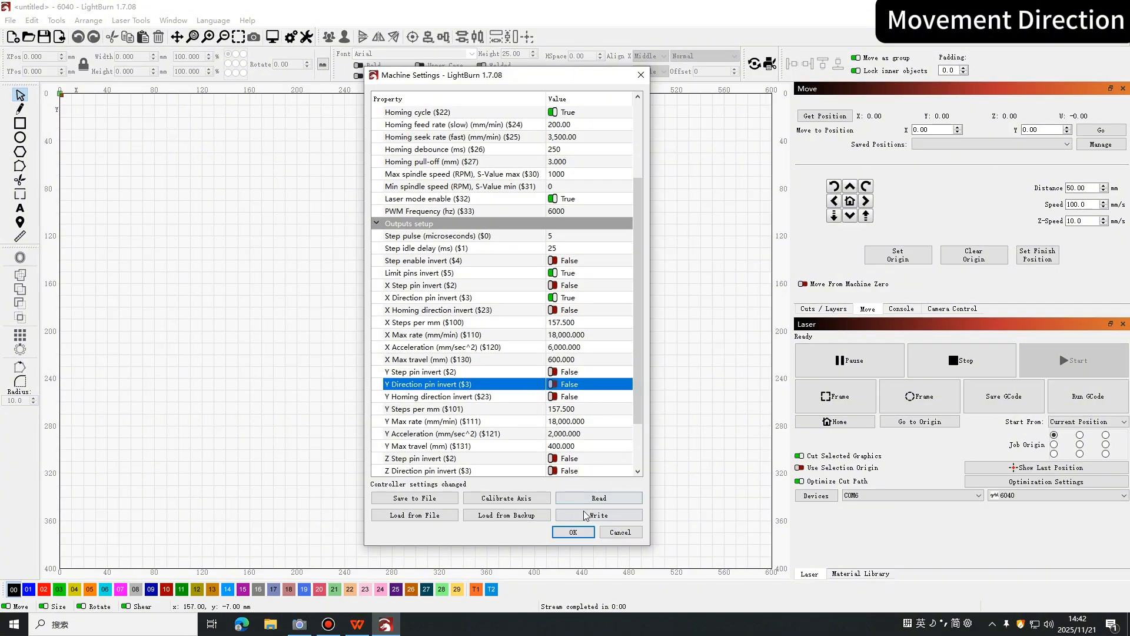
click(611, 514)
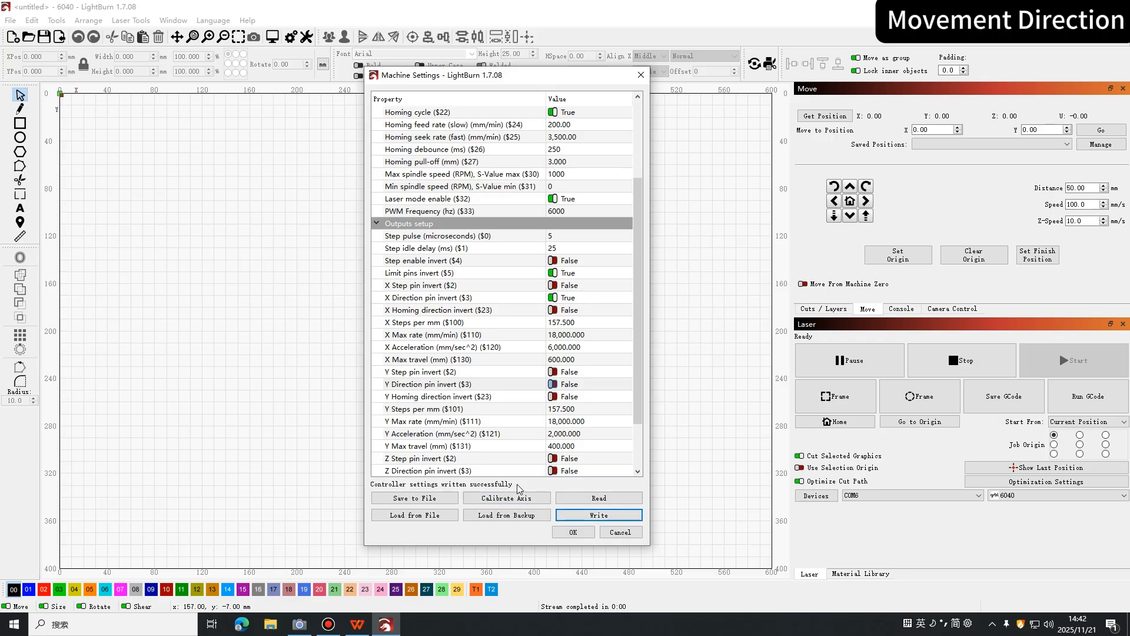
click(574, 532)
Bring up the camera view and jog the laser head 50 mm each way along X and Y to check its movement directions.
click(300, 624)
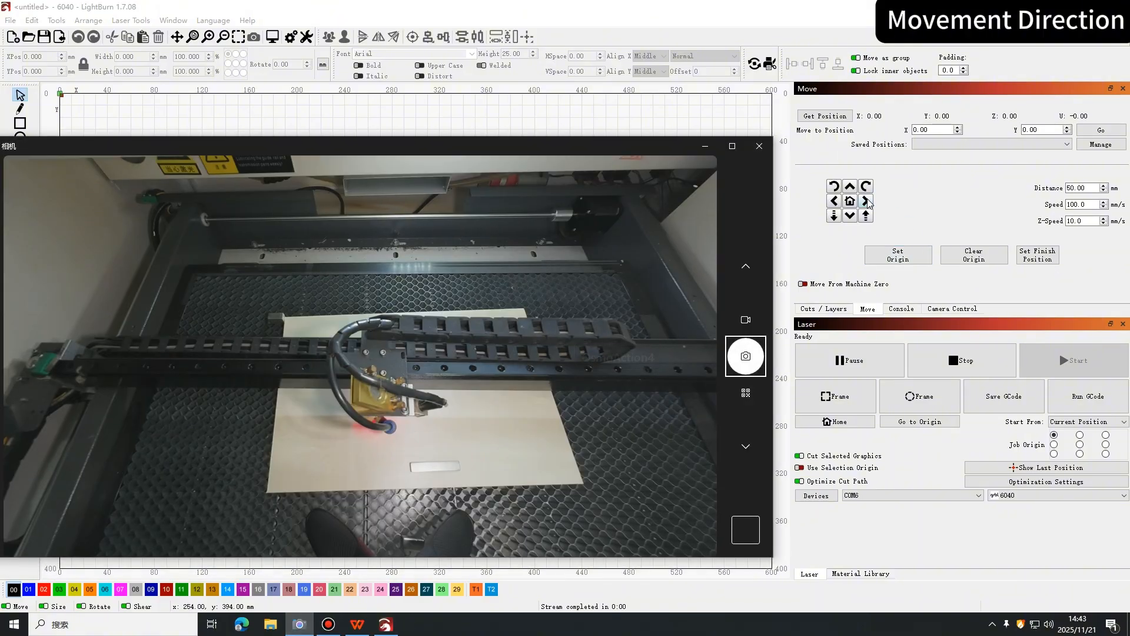
click(866, 201)
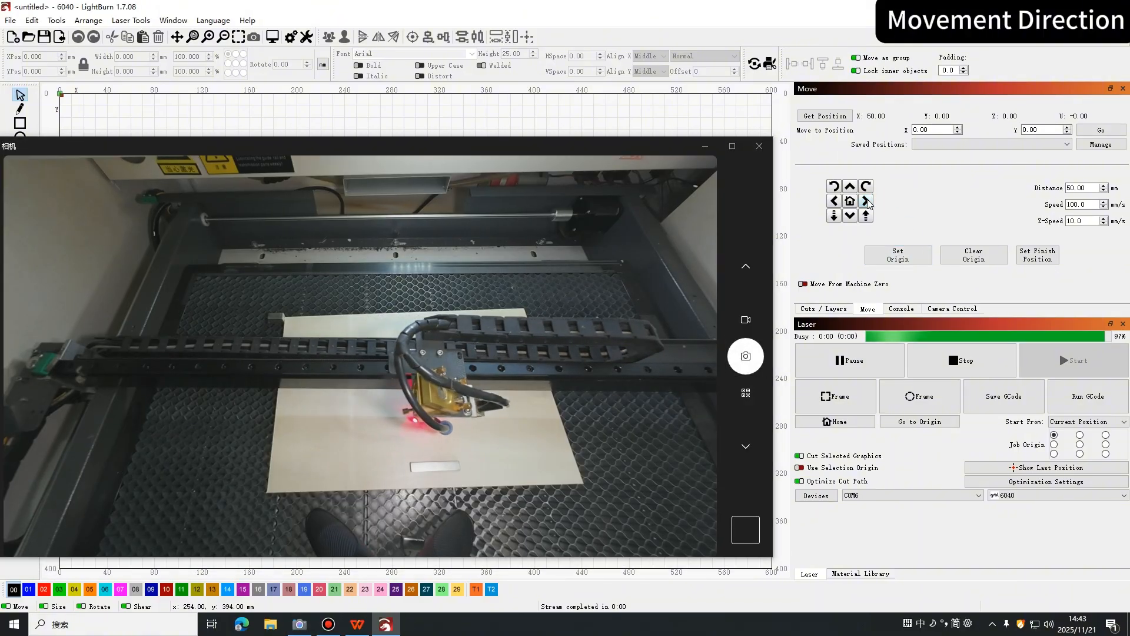
click(835, 202)
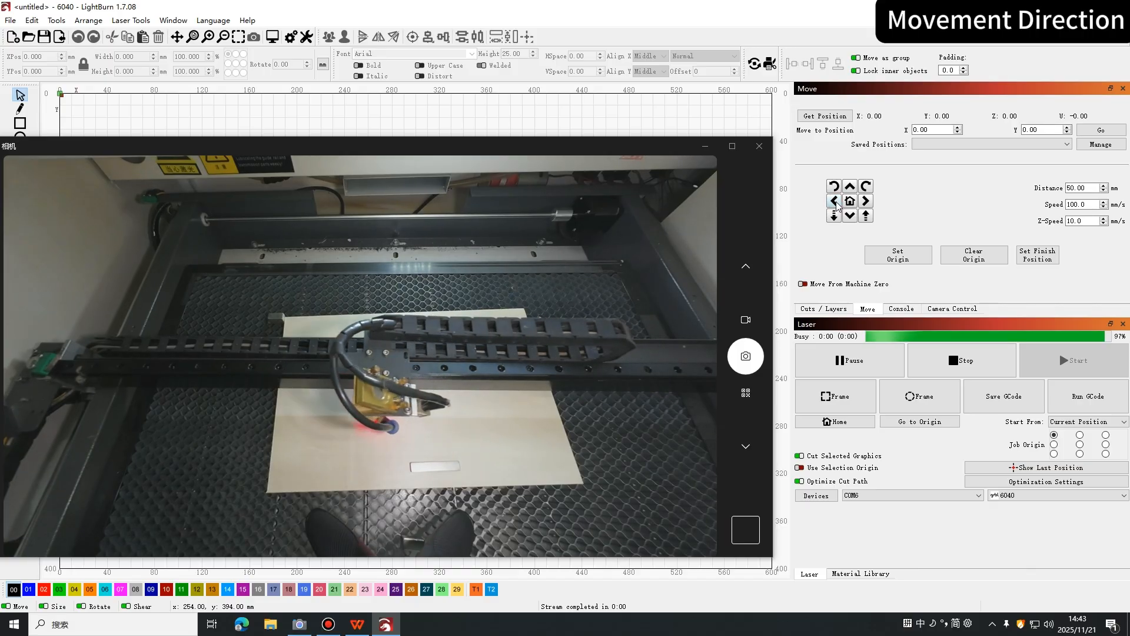
click(850, 188)
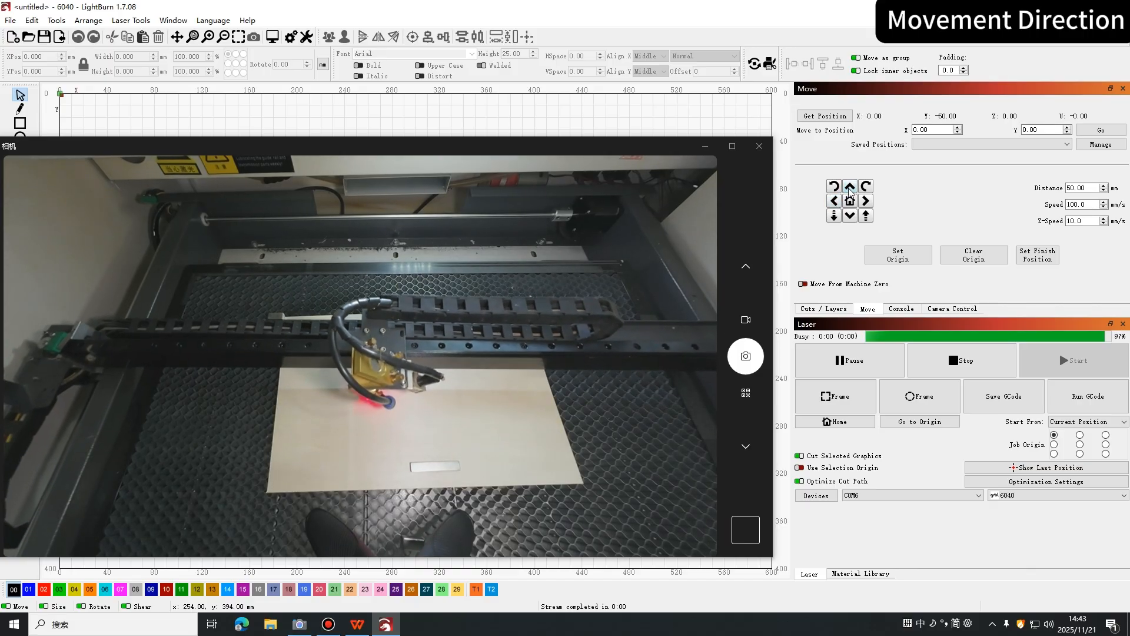
click(850, 216)
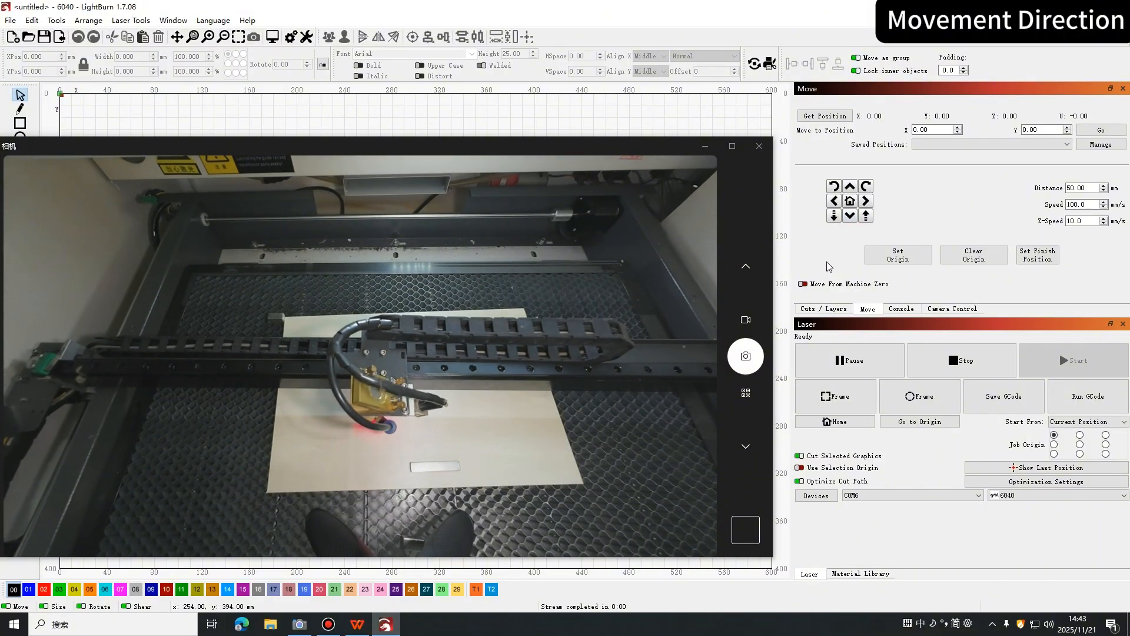
Consult the $3 movement direction table in the H2 board PDF manual, then return to LightBurn.
click(356, 627)
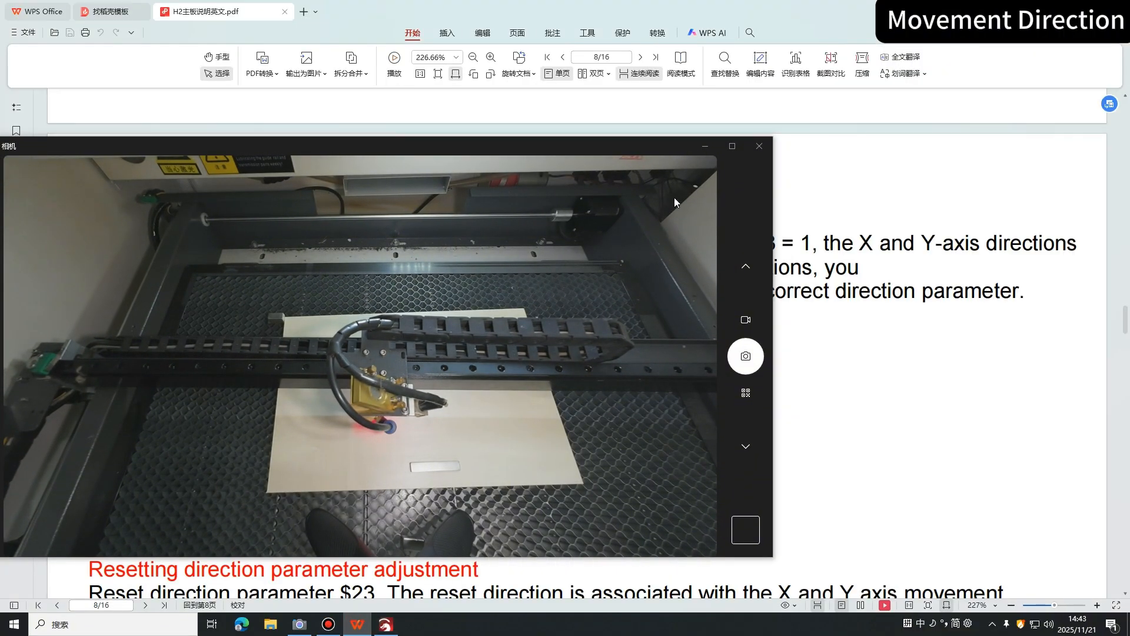
click(704, 147)
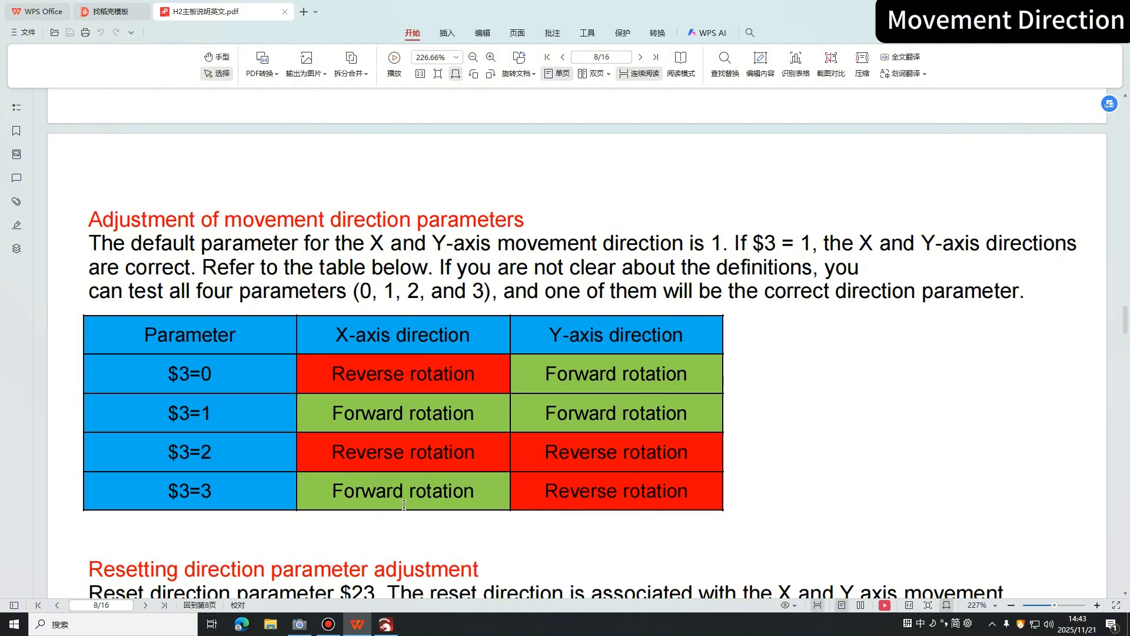
click(389, 627)
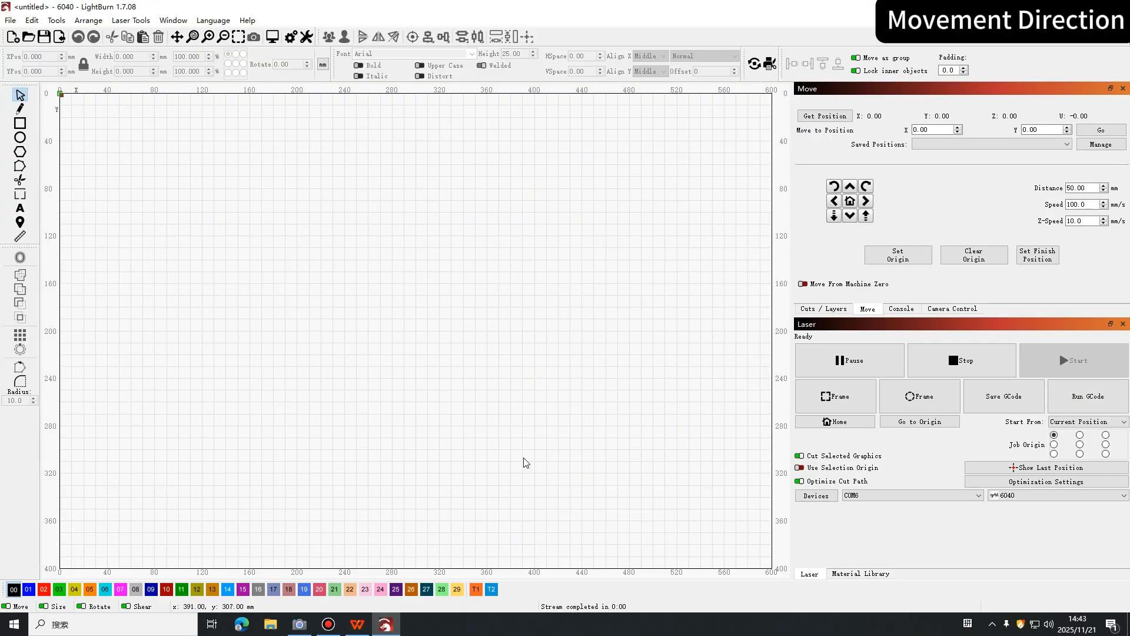
With the camera view showing, list the controller parameters with the $$ console command and find the $3 entry.
click(300, 624)
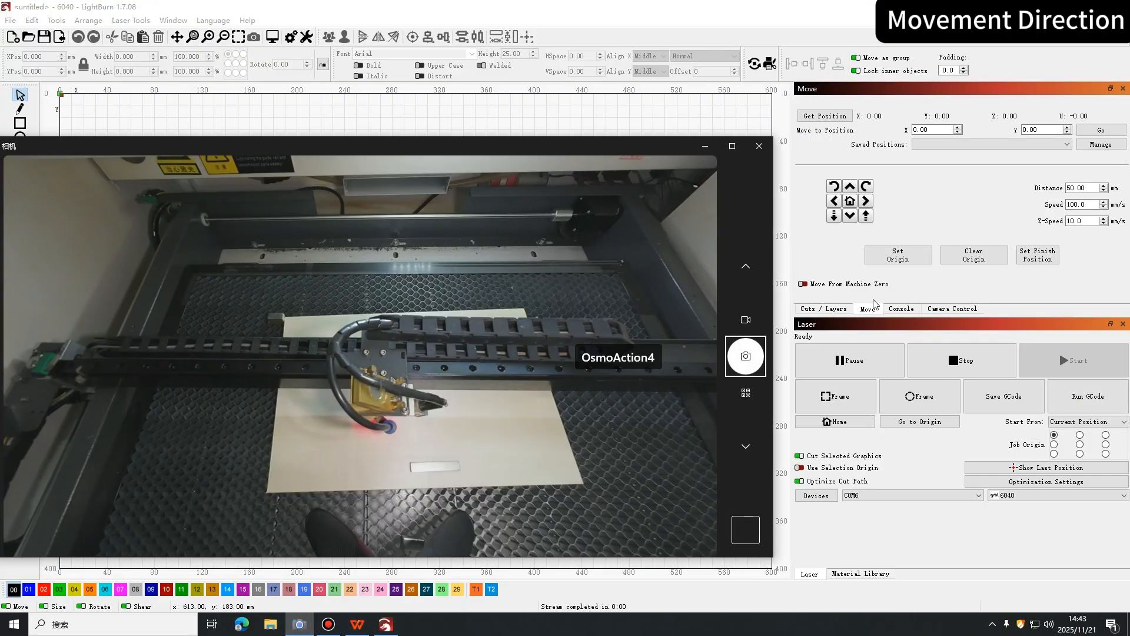
click(901, 308)
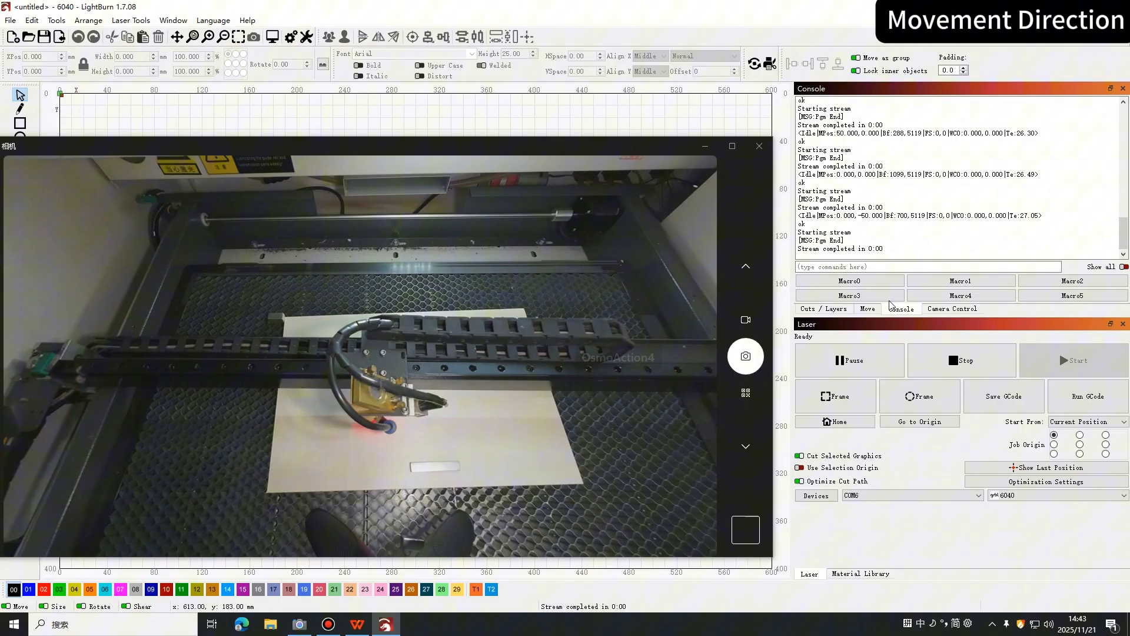
click(848, 266)
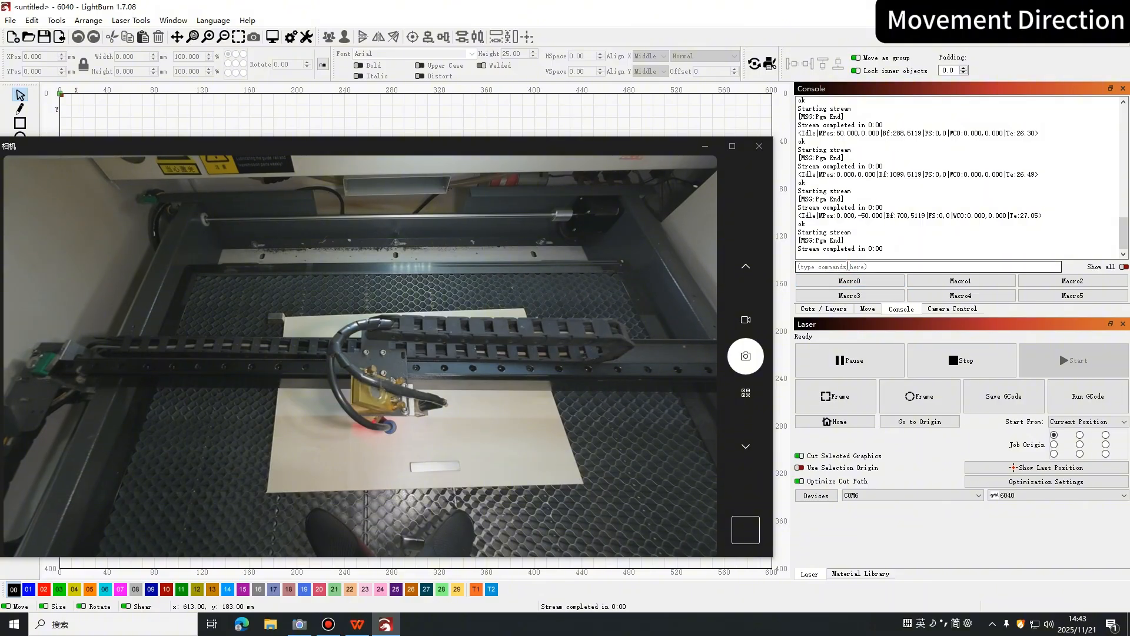
text($$)
key(Return)
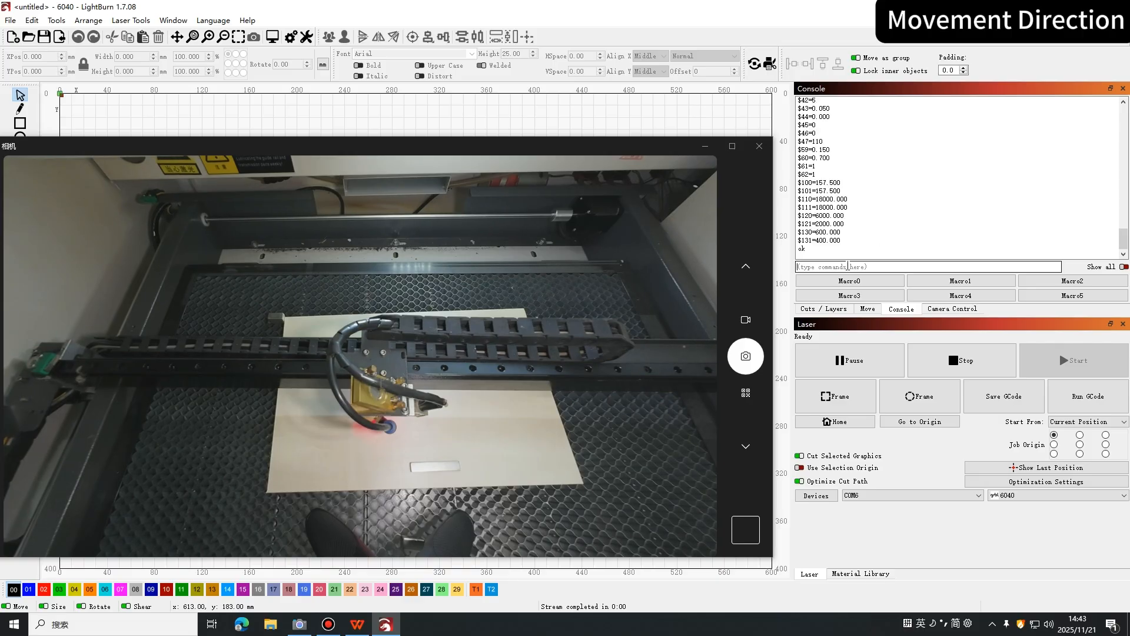
scroll(863, 217, up, 5)
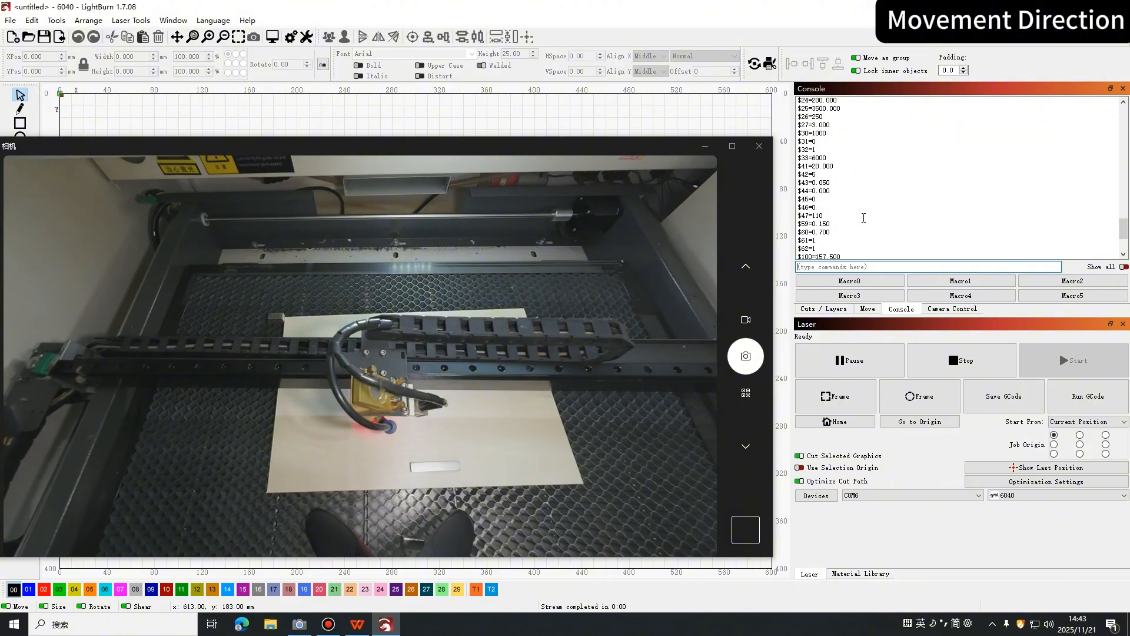
scroll(864, 218, up, 4)
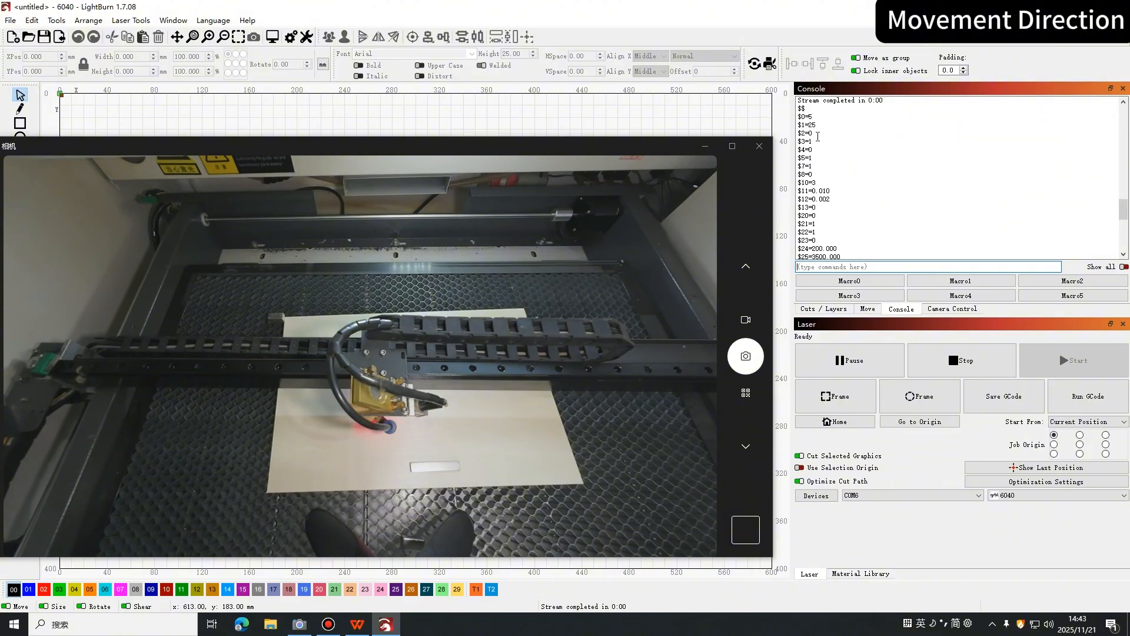
Copy the $3 line from the parameter list into the console command line and send it as $3=0.
drag(798, 142, 816, 142)
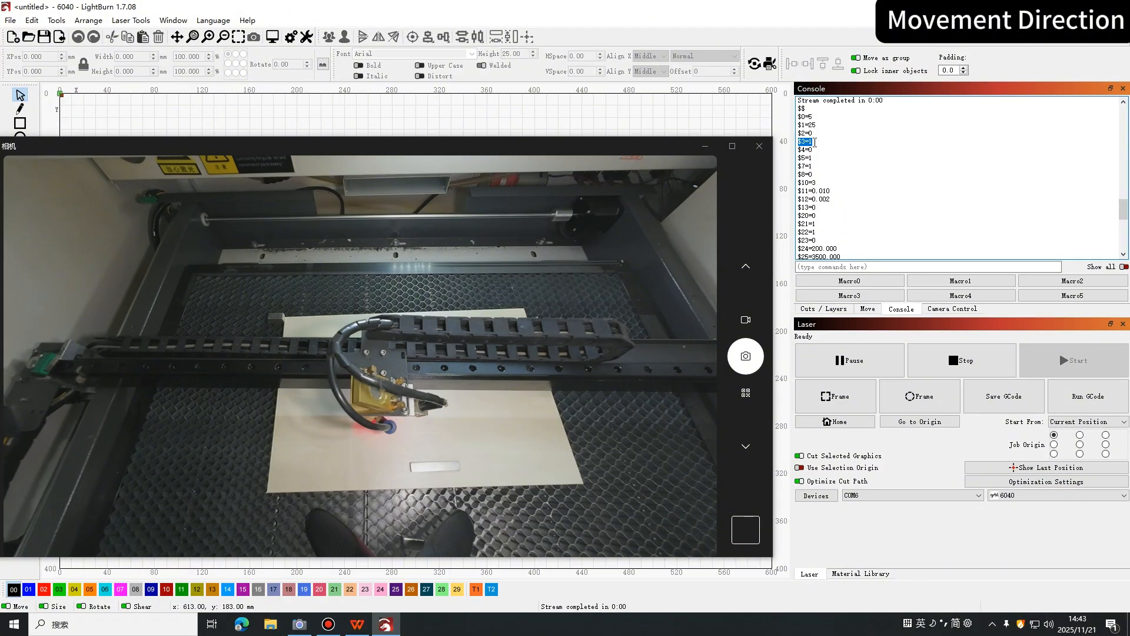
right_click(805, 141)
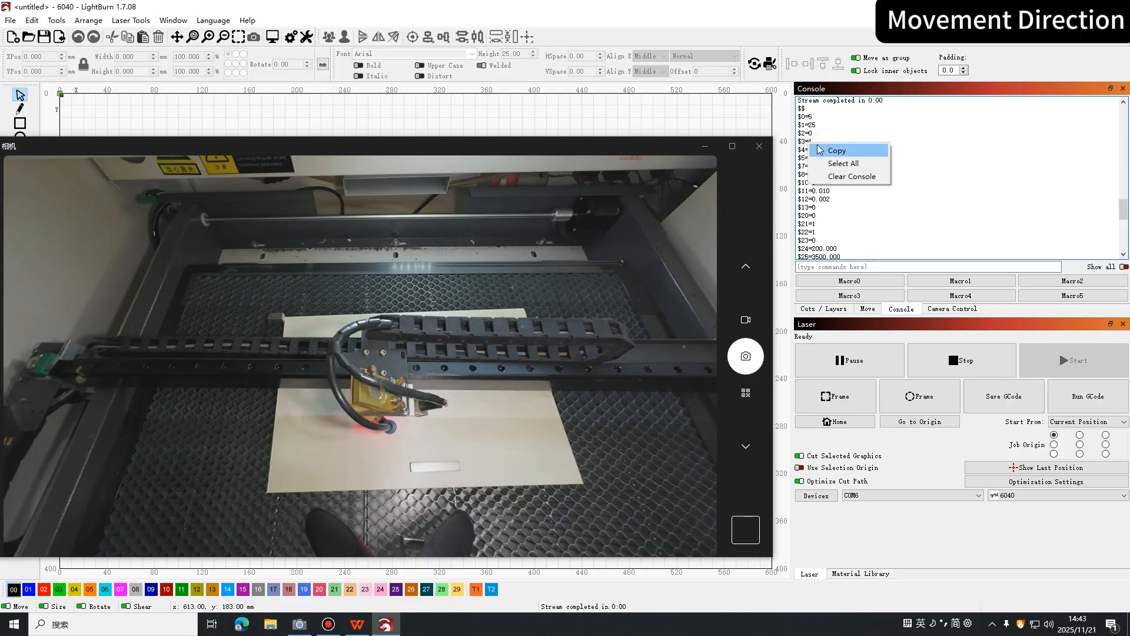
click(821, 148)
click(848, 264)
right_click(846, 263)
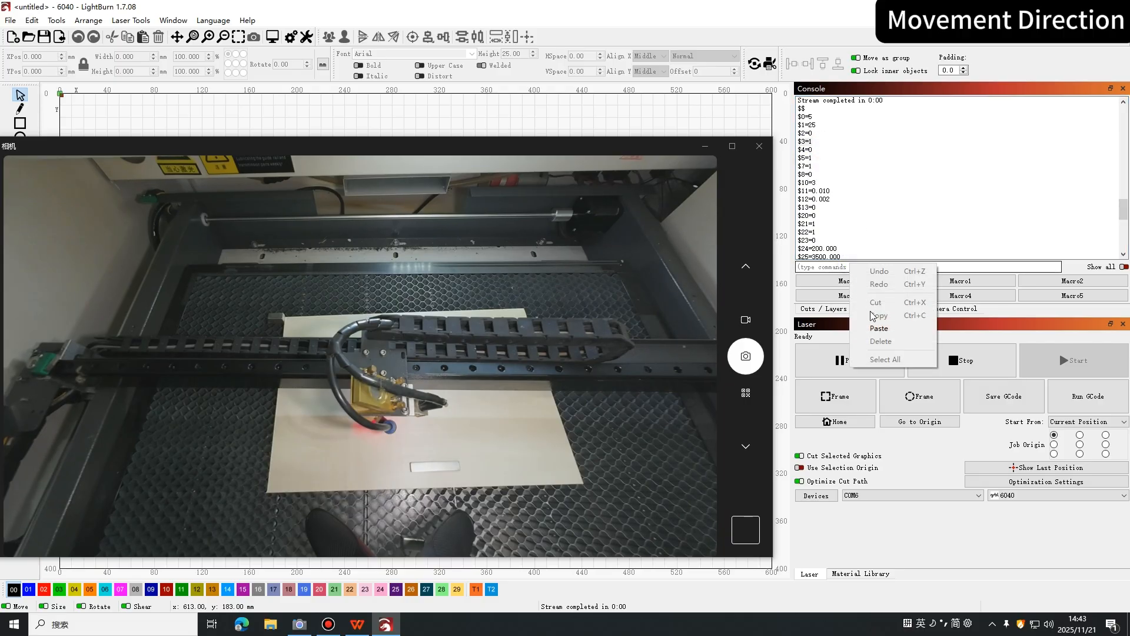
click(877, 326)
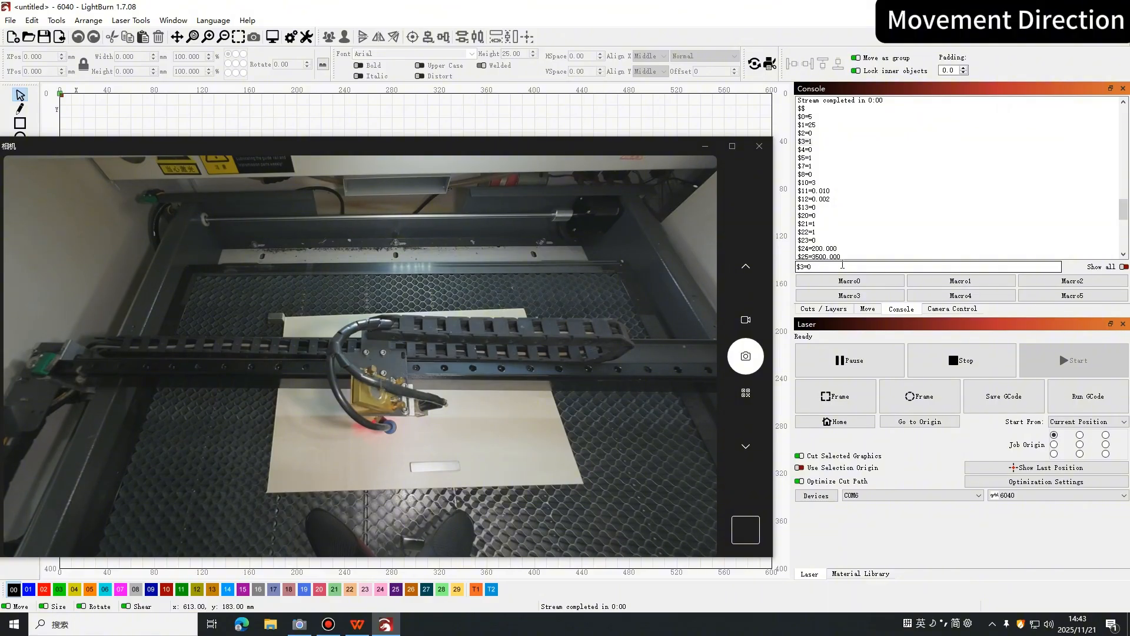
key(Return)
scroll(933, 217, down, 10)
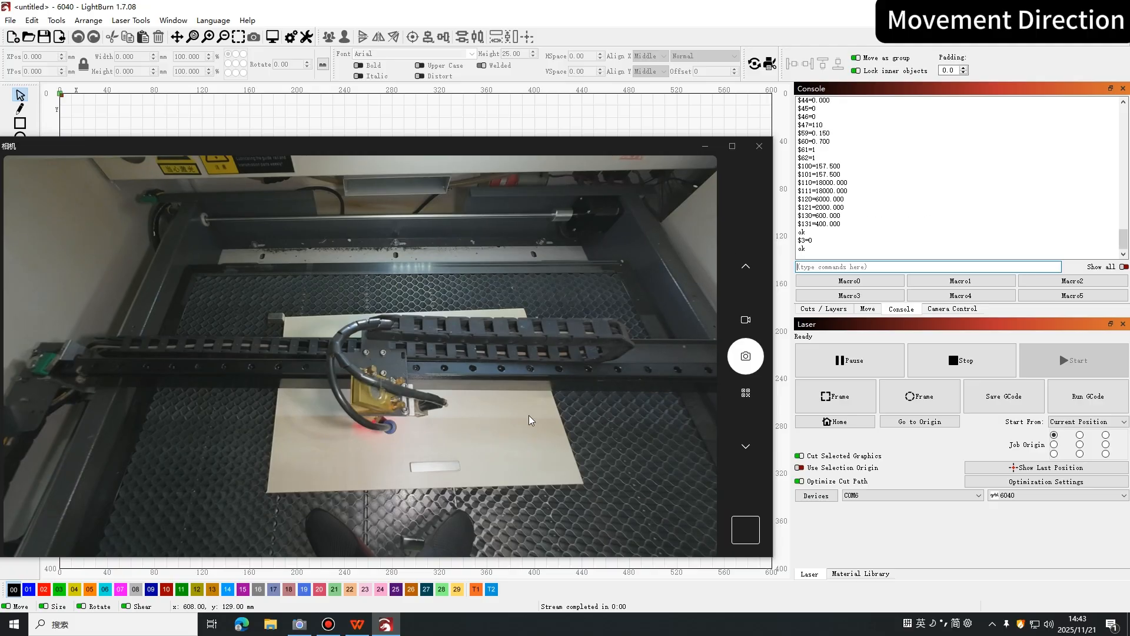
Jog the laser head 50 mm each way along X and Y to test the movement directions with $3=0.
click(867, 309)
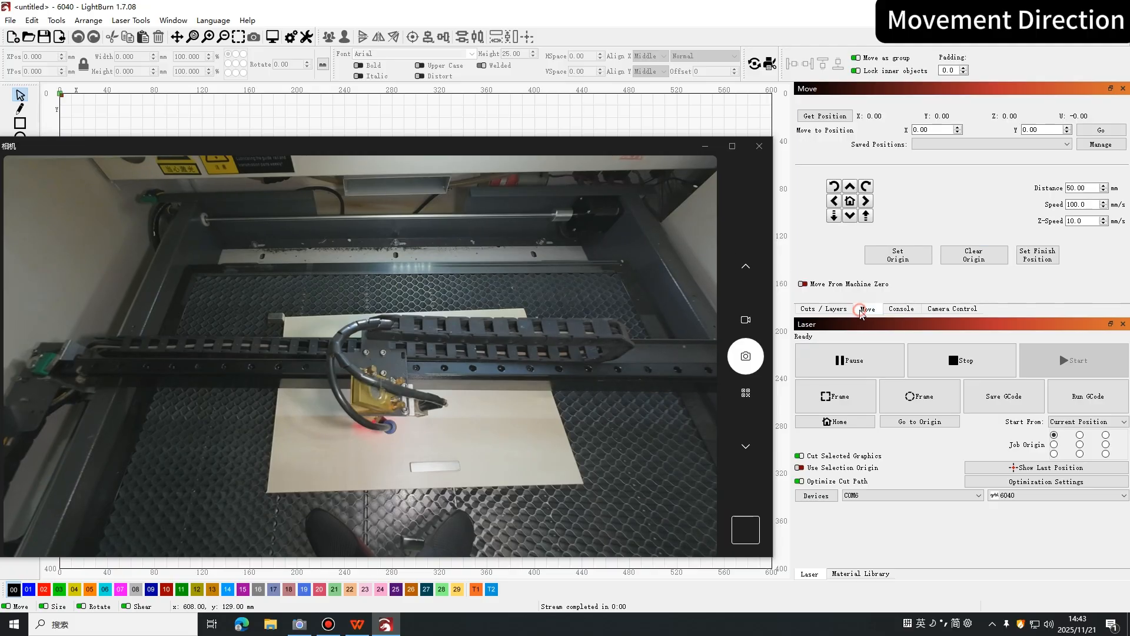
click(868, 203)
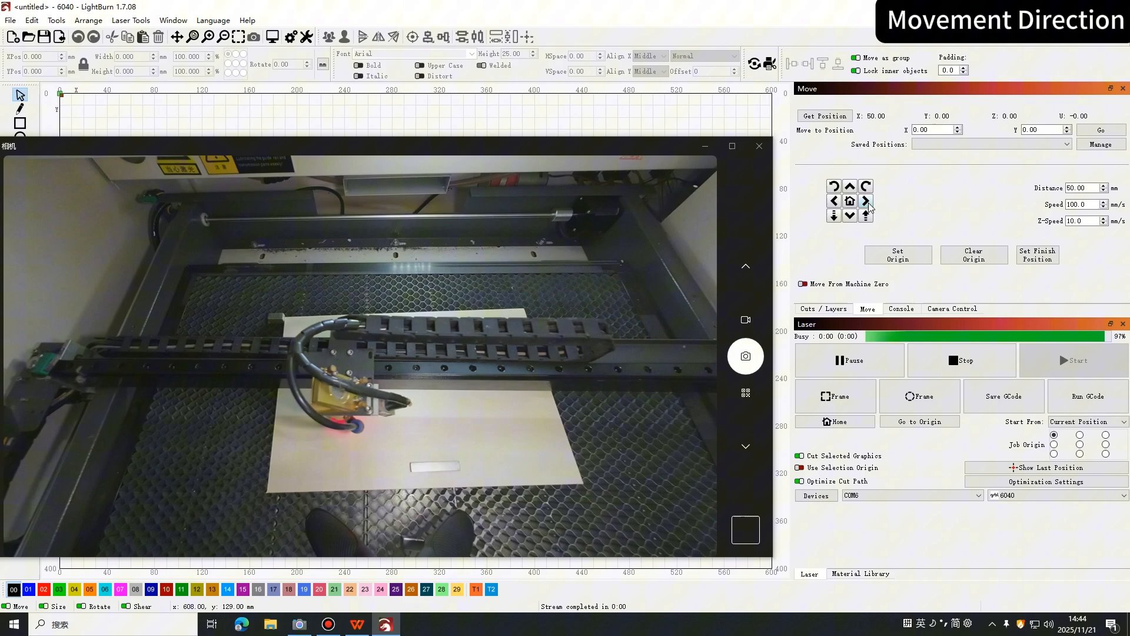
click(835, 202)
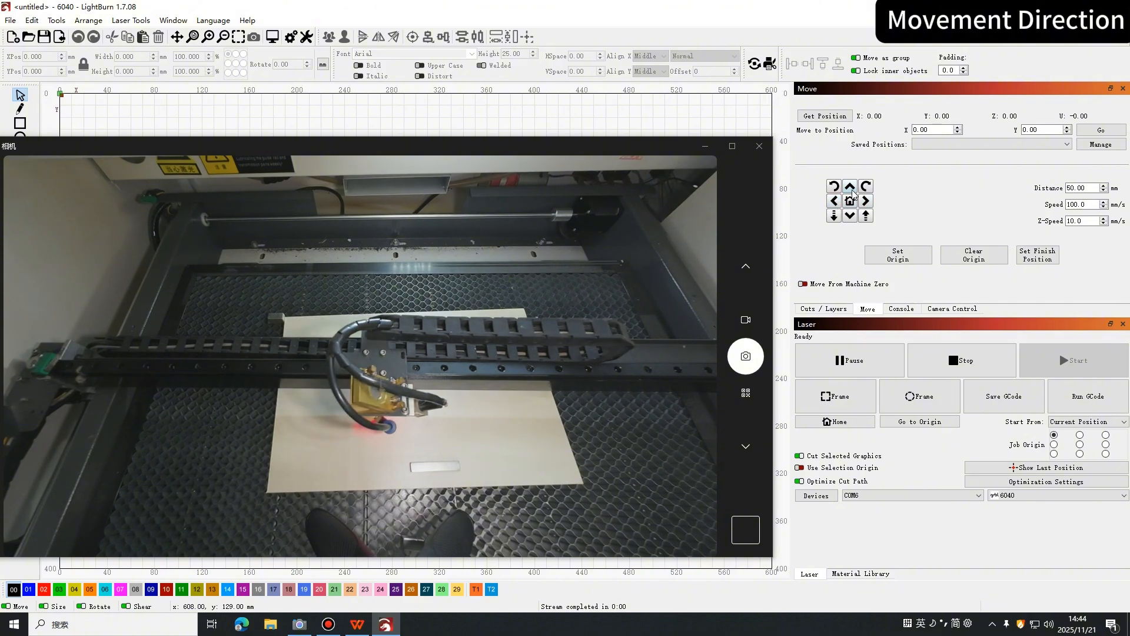
click(850, 215)
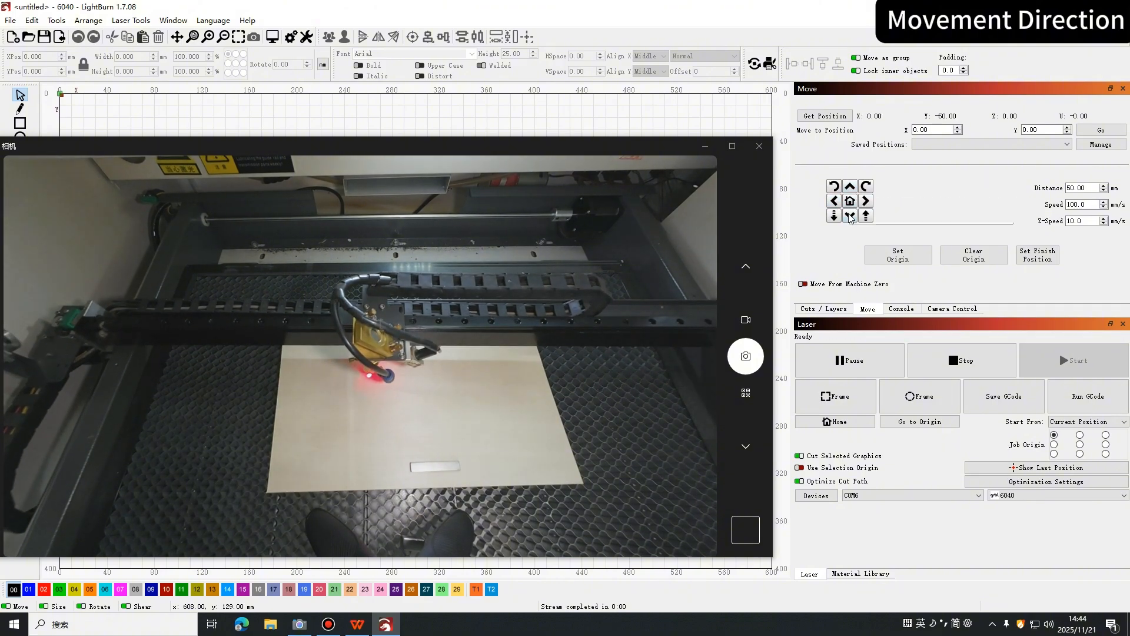
click(850, 186)
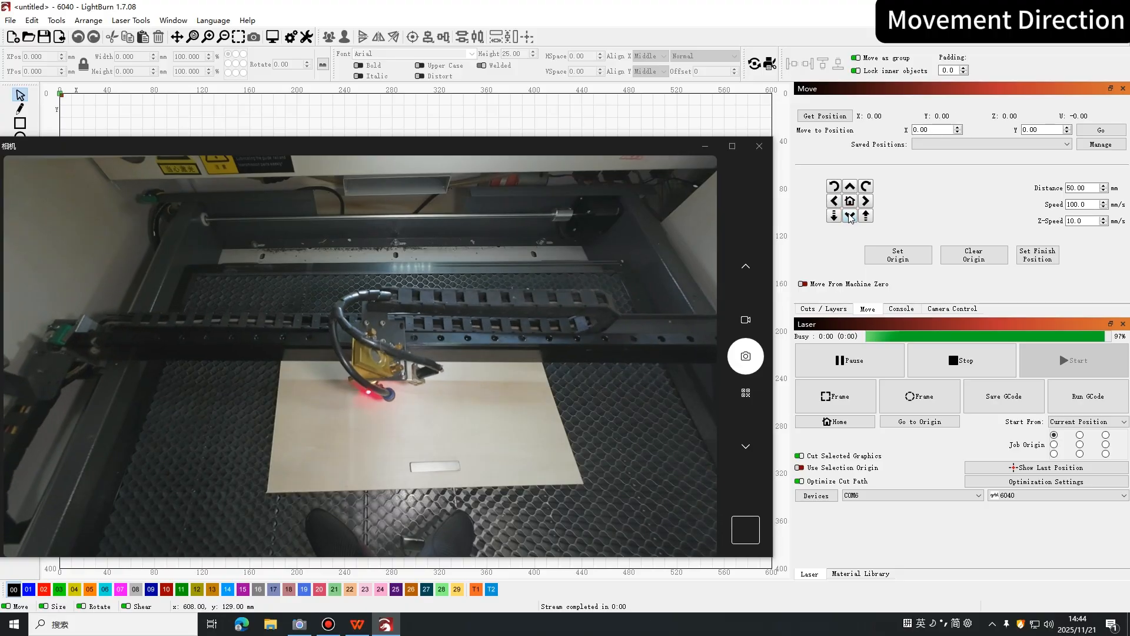
Send the console command $3=1 to change the laser's X/Y movement direction.
click(901, 309)
click(862, 267)
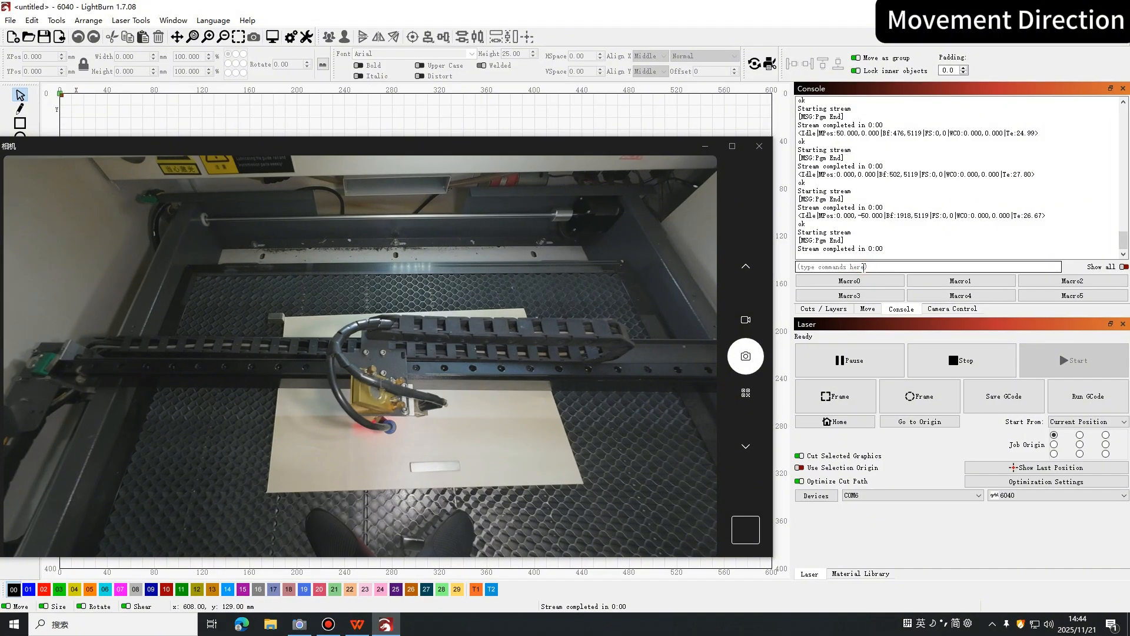
text($3=0)
key(Return)
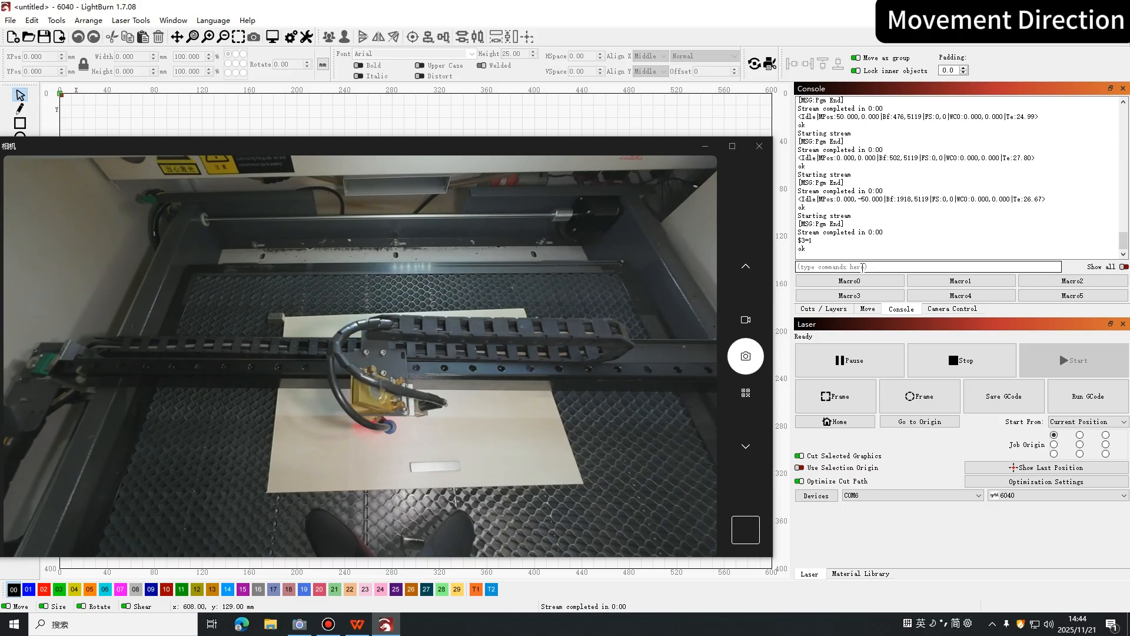
Jog the laser head 50 mm each way along X and Y to test the movement directions with $3=1.
click(867, 309)
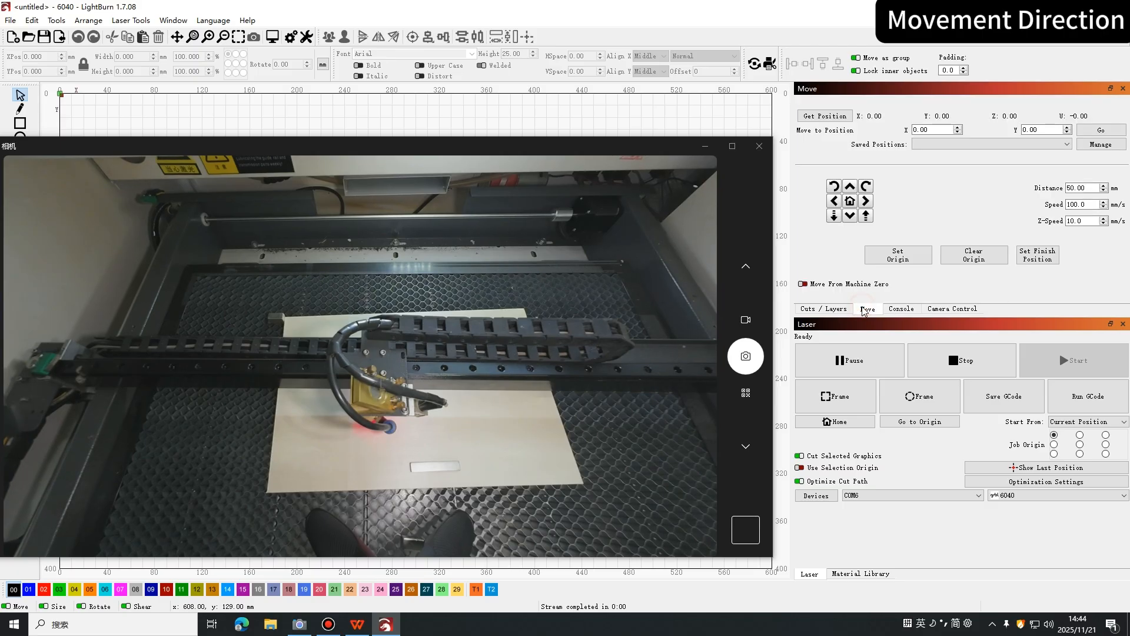
click(864, 200)
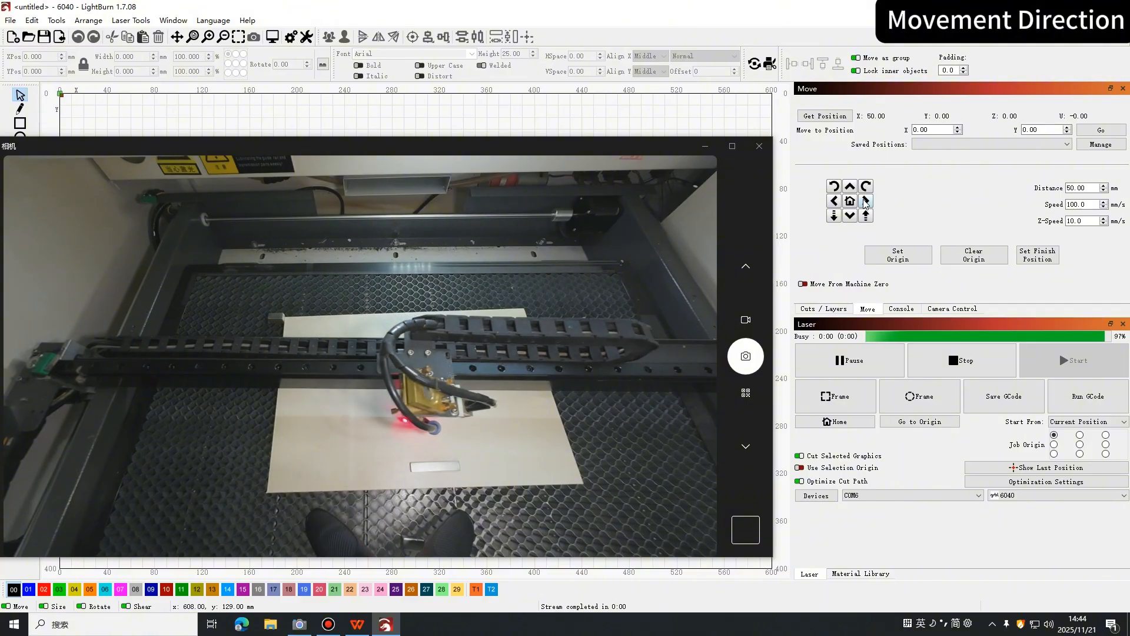
click(834, 202)
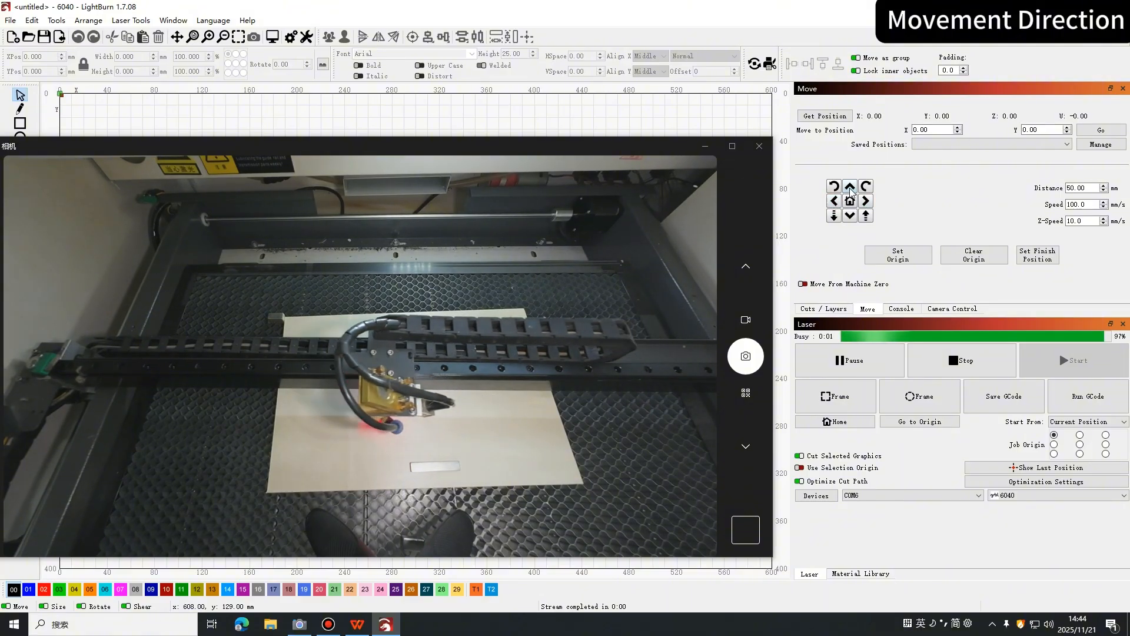
click(850, 187)
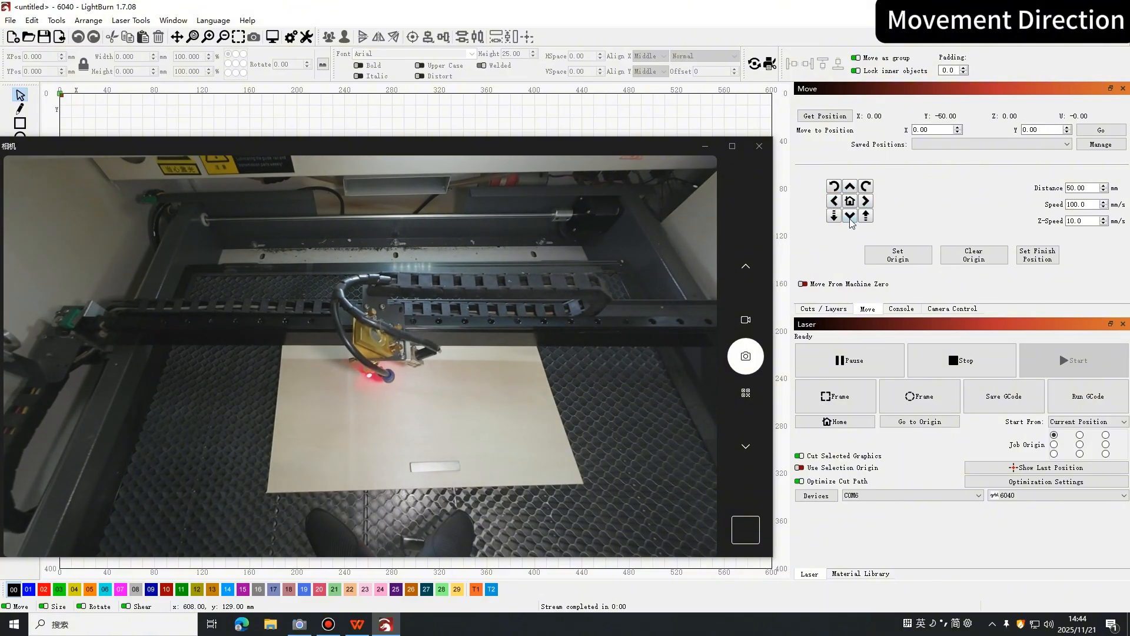
click(850, 216)
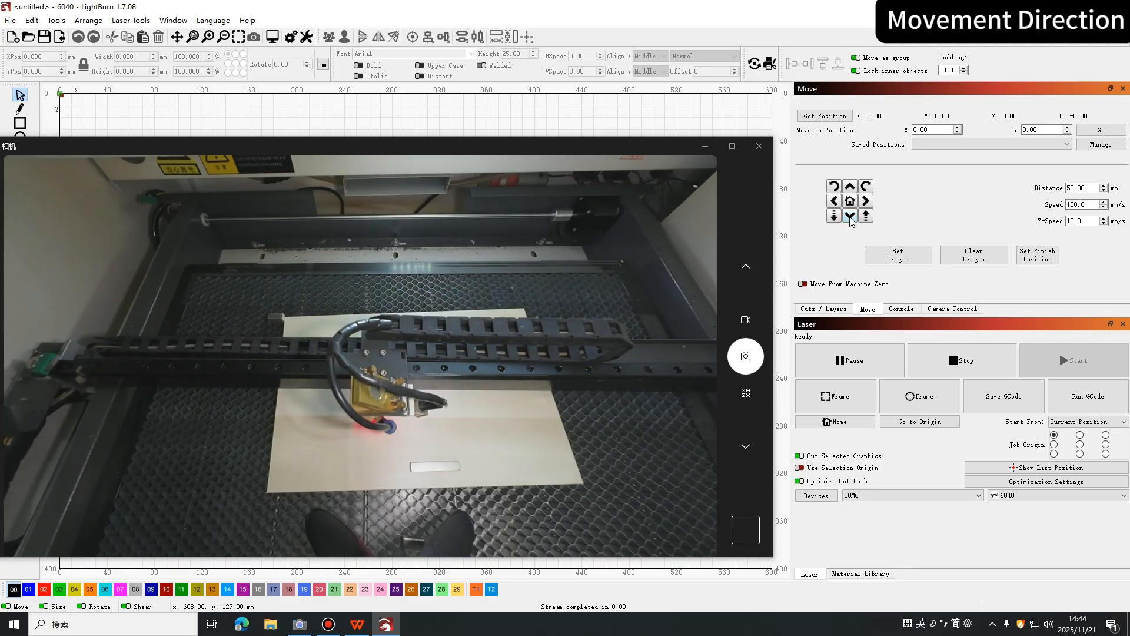
Set the movement direction parameter to 2 by sending $3=2 in the console.
click(903, 308)
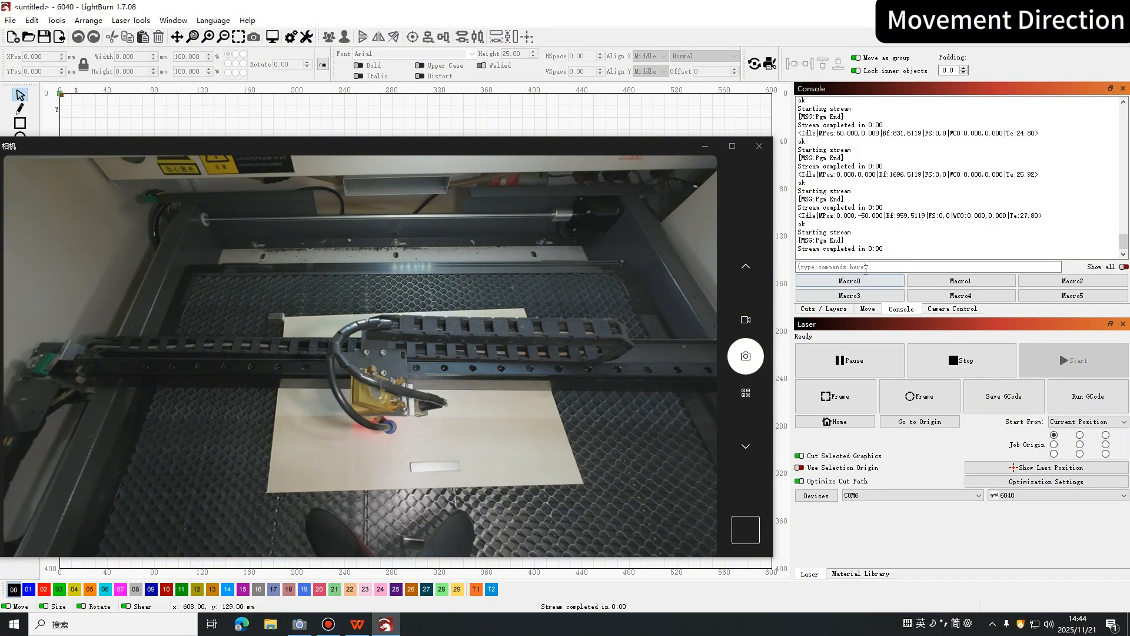
click(862, 267)
text($3=)
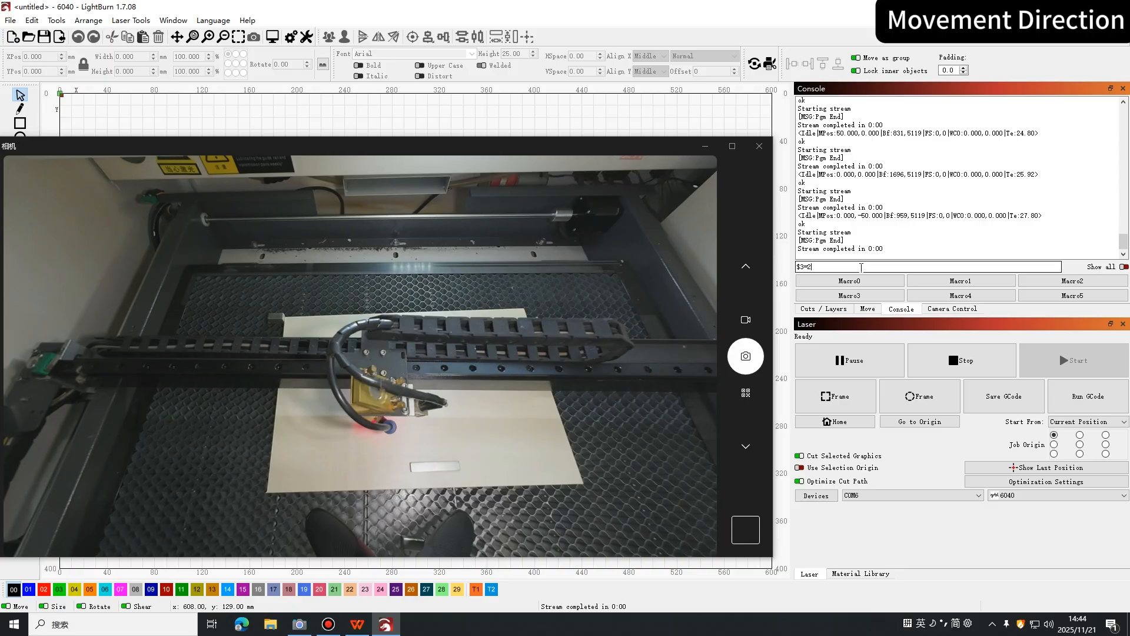
text(2)
key(Return)
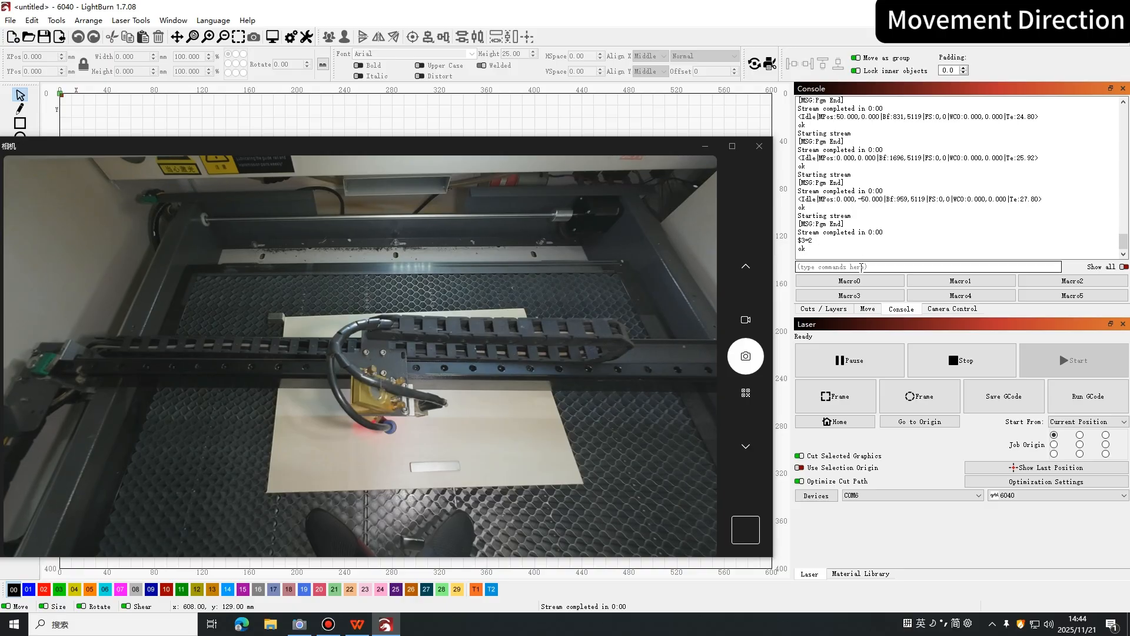
Jog the laser head 50 mm each way along X and Y to test the movement directions with $3=2.
click(868, 308)
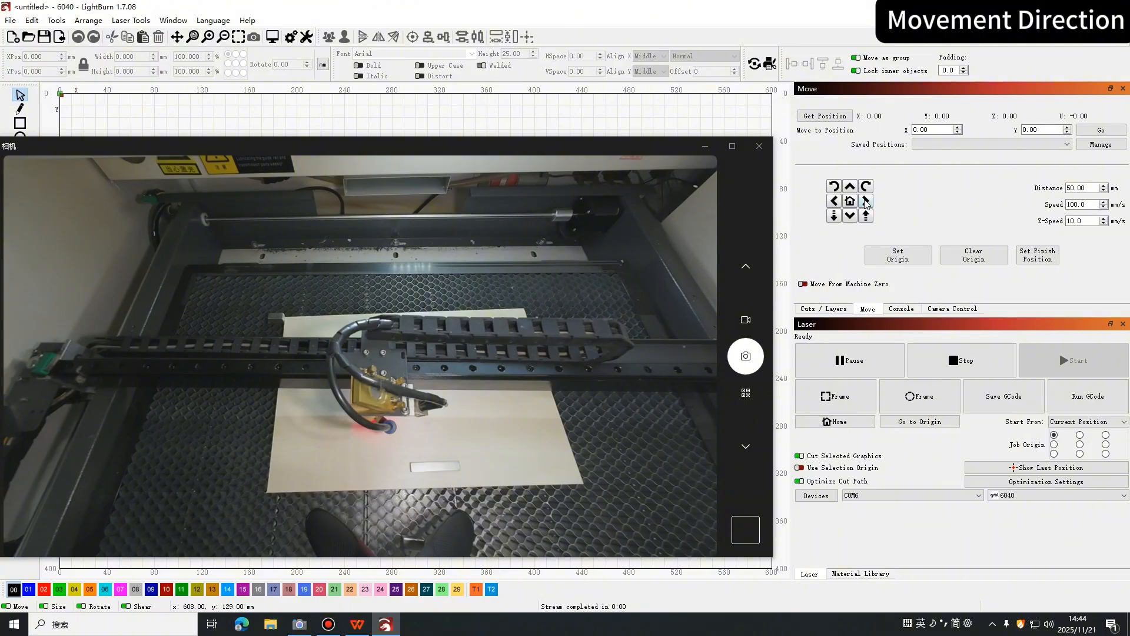
click(866, 201)
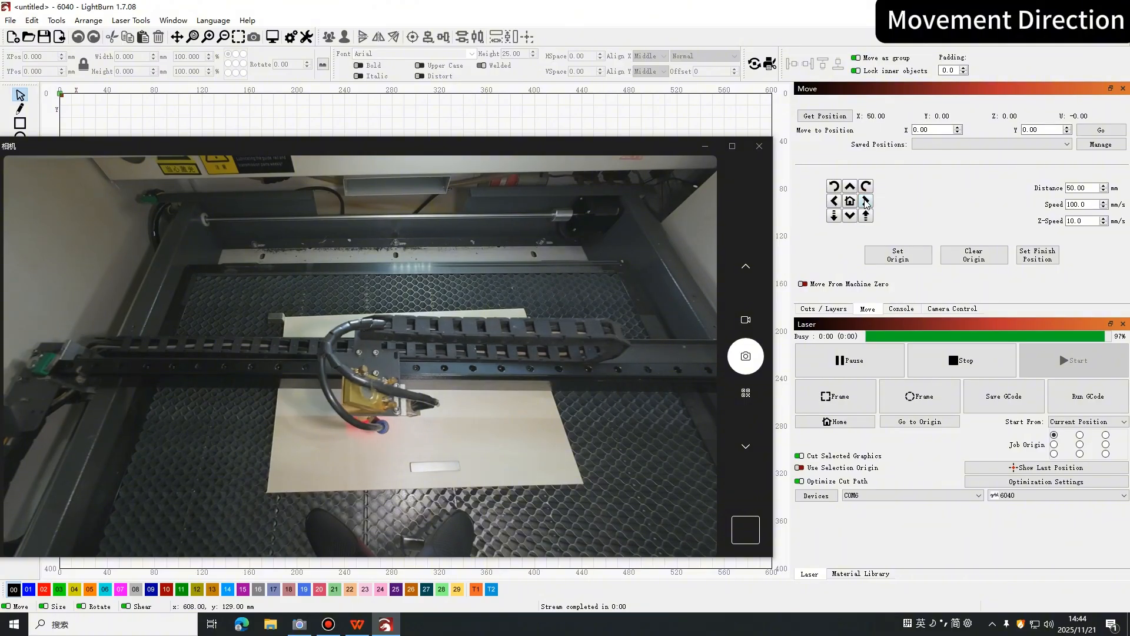
click(833, 201)
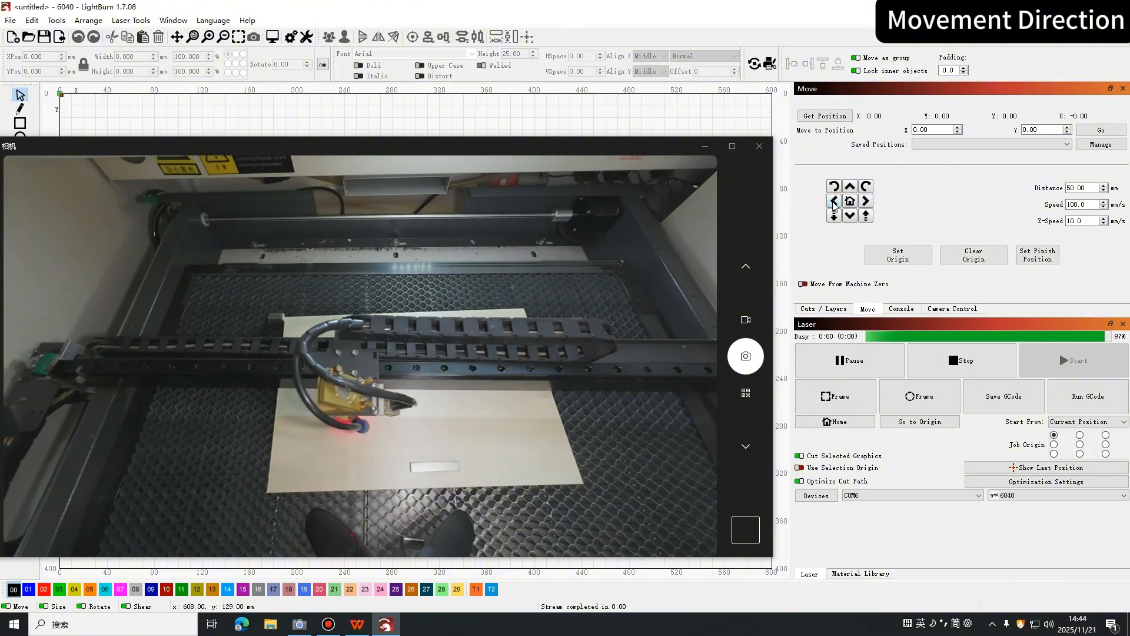
click(849, 188)
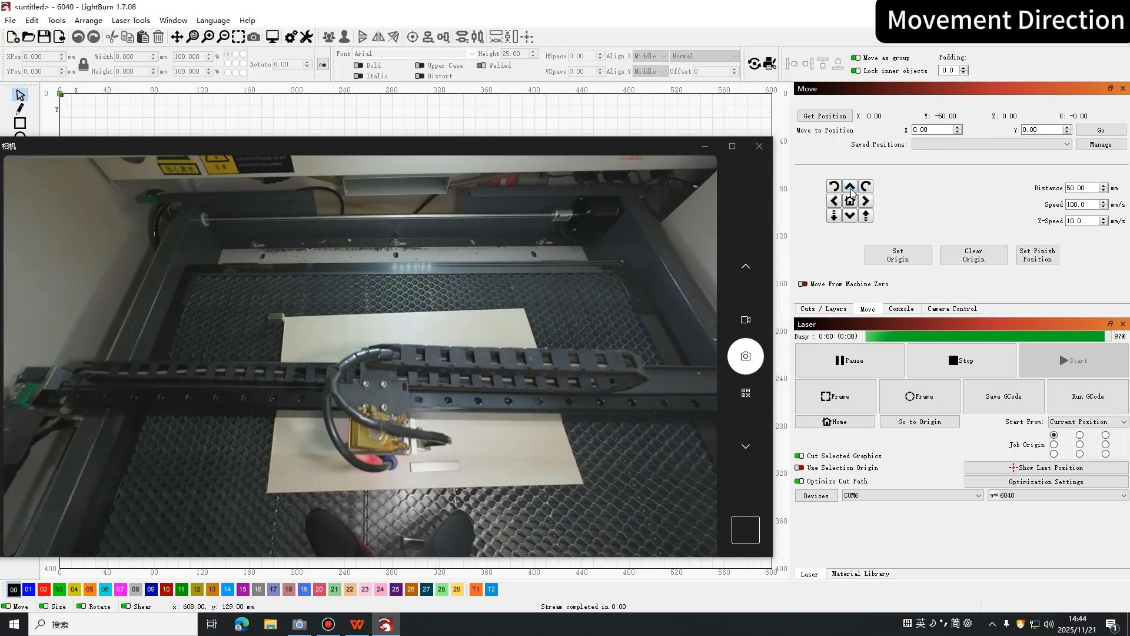
click(851, 216)
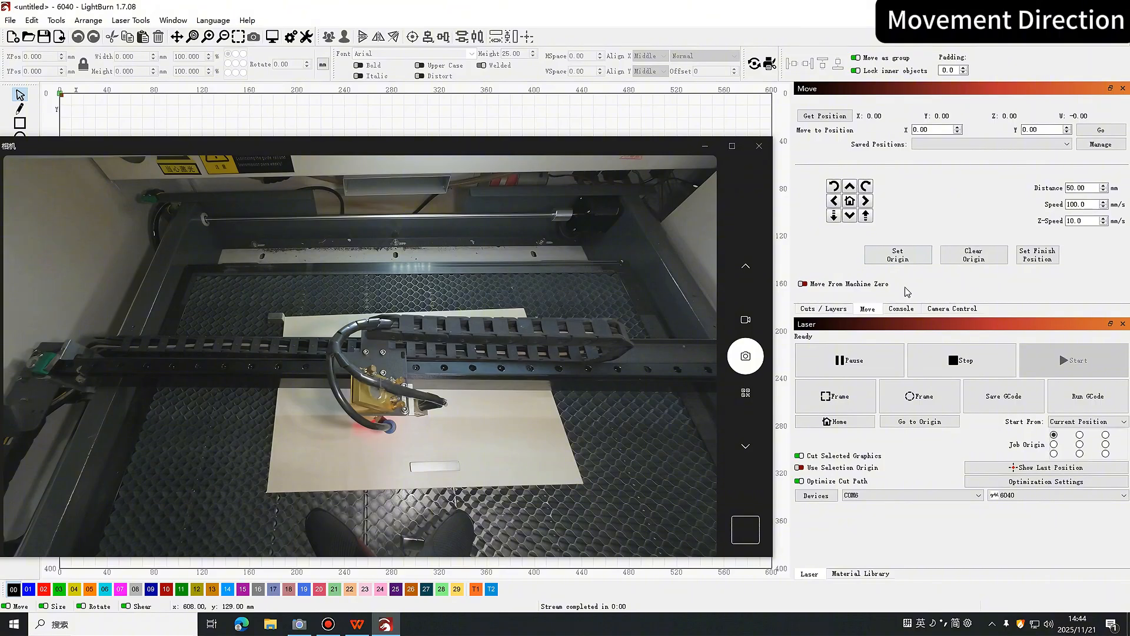
Set the movement direction parameter to 3 by sending $3=3 in the console.
click(902, 308)
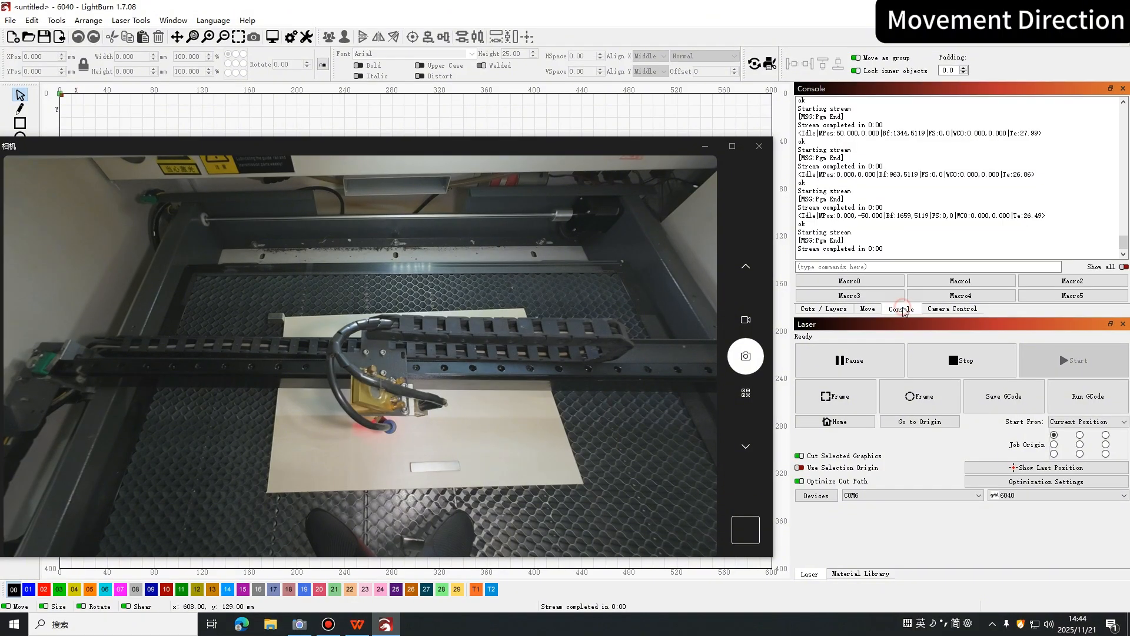
click(871, 266)
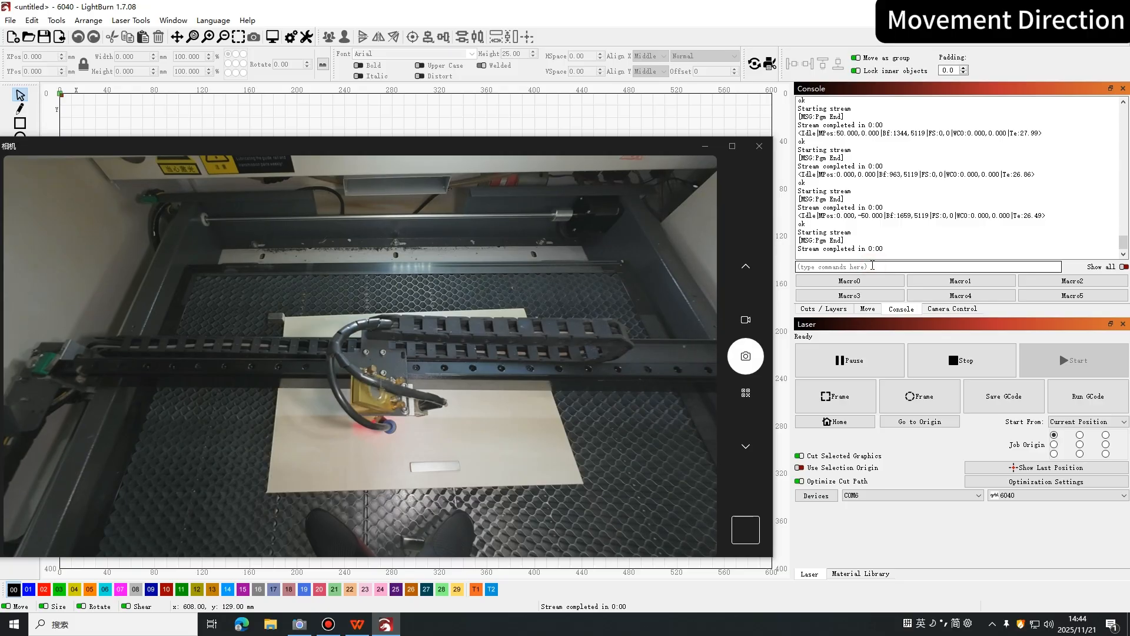
text($3=2)
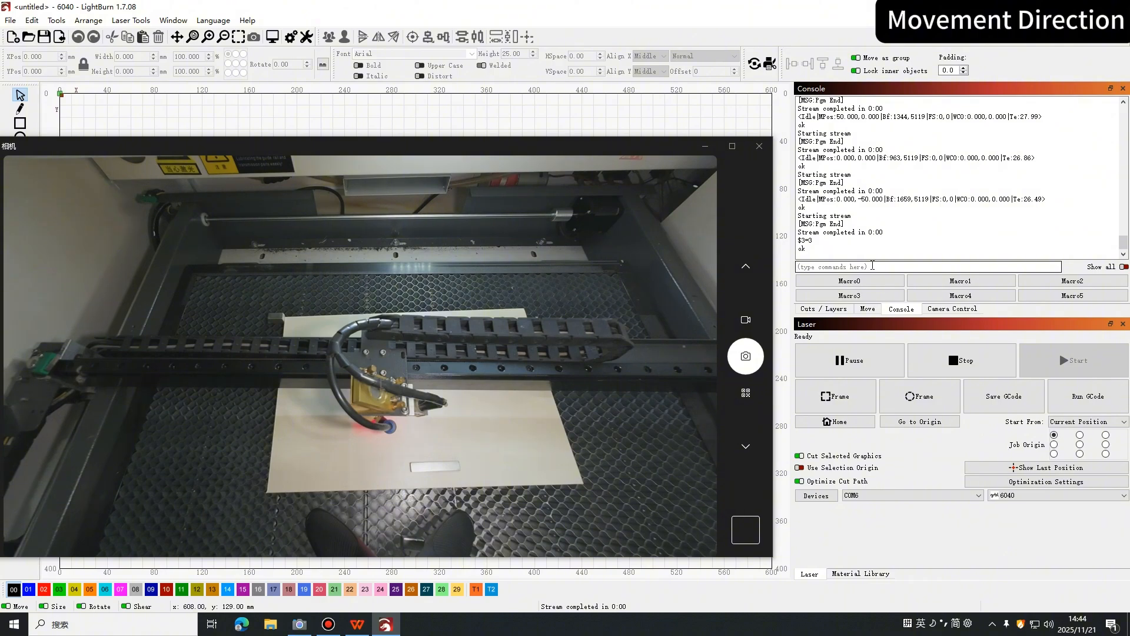
Jog the laser head 50 mm each way along X and Y to test the movement directions with $3=3.
click(868, 309)
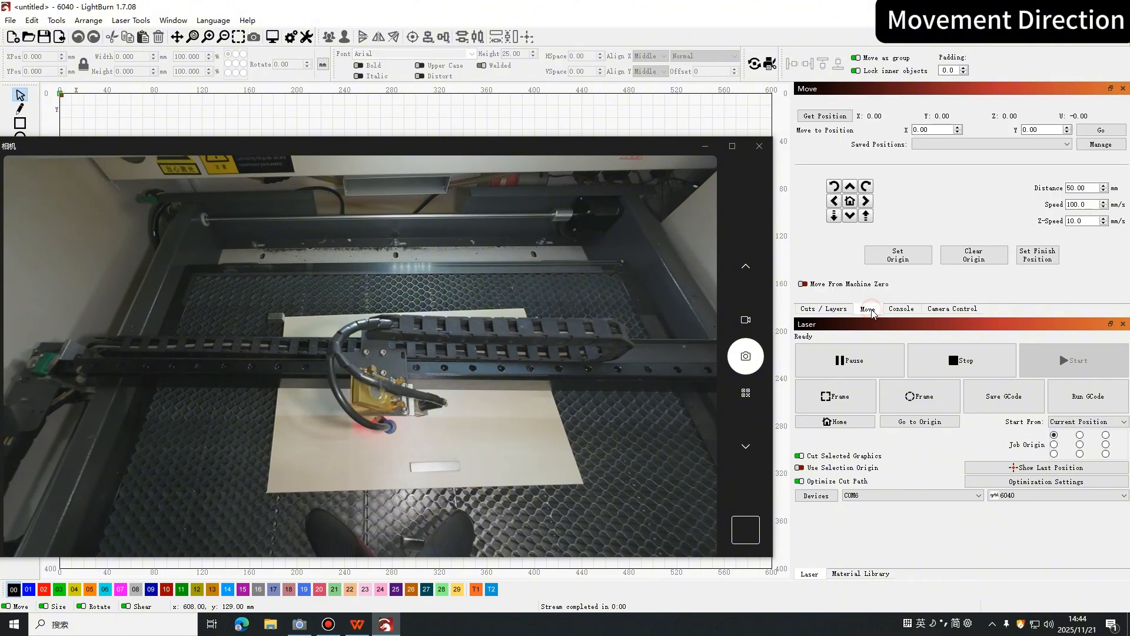
click(865, 201)
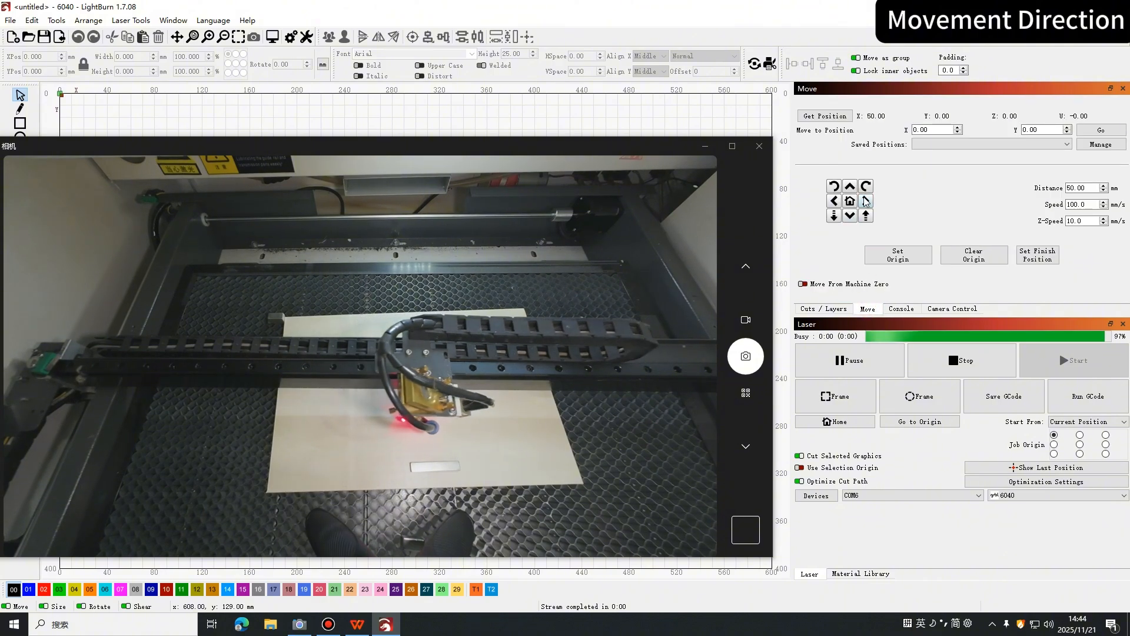
click(834, 201)
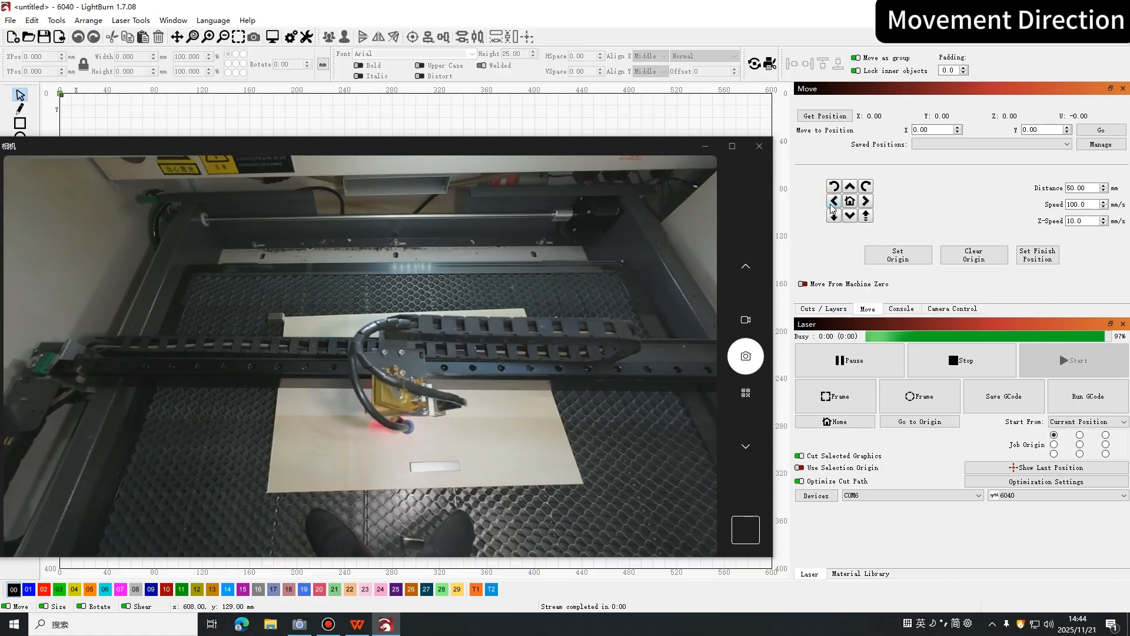
click(850, 187)
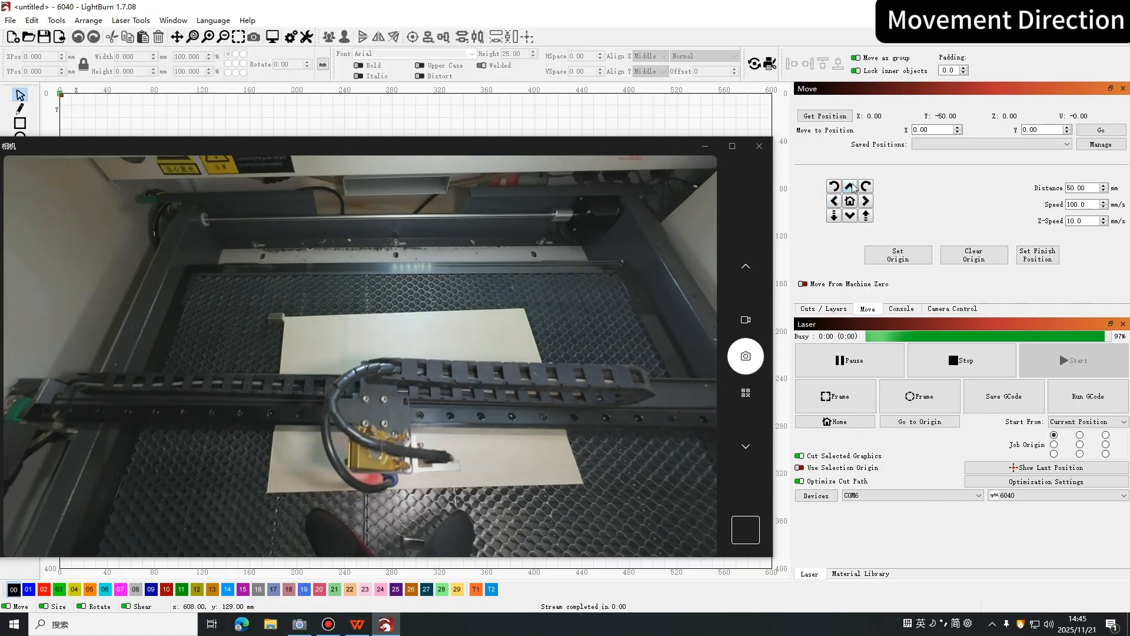
click(852, 215)
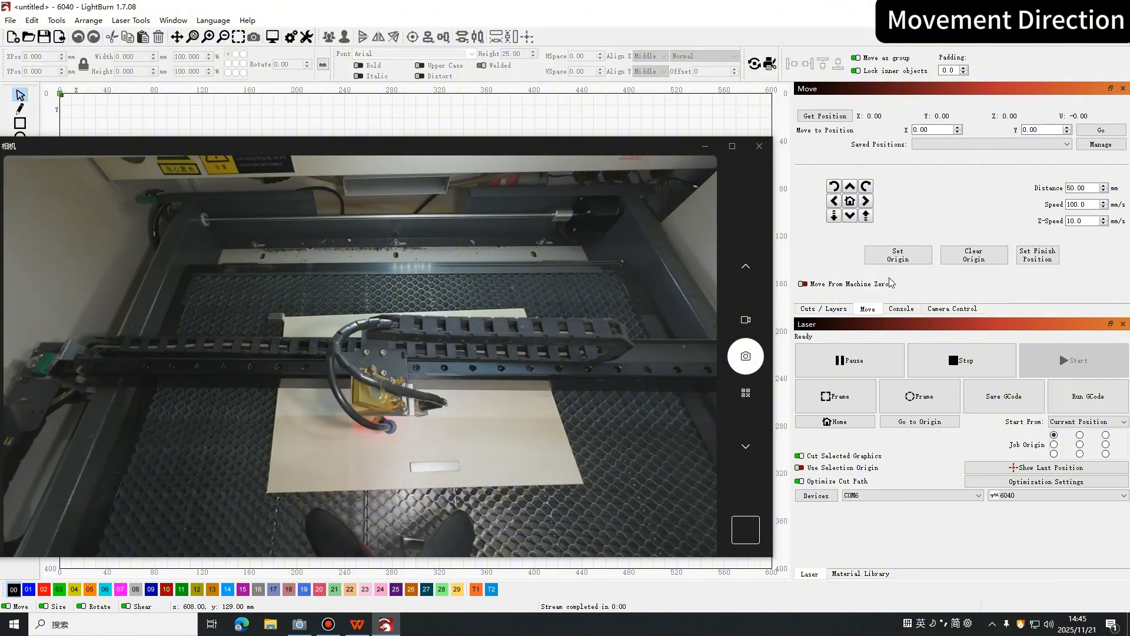
Restore the movement direction parameter to 1 by sending $3=1 in the console.
click(894, 309)
click(861, 268)
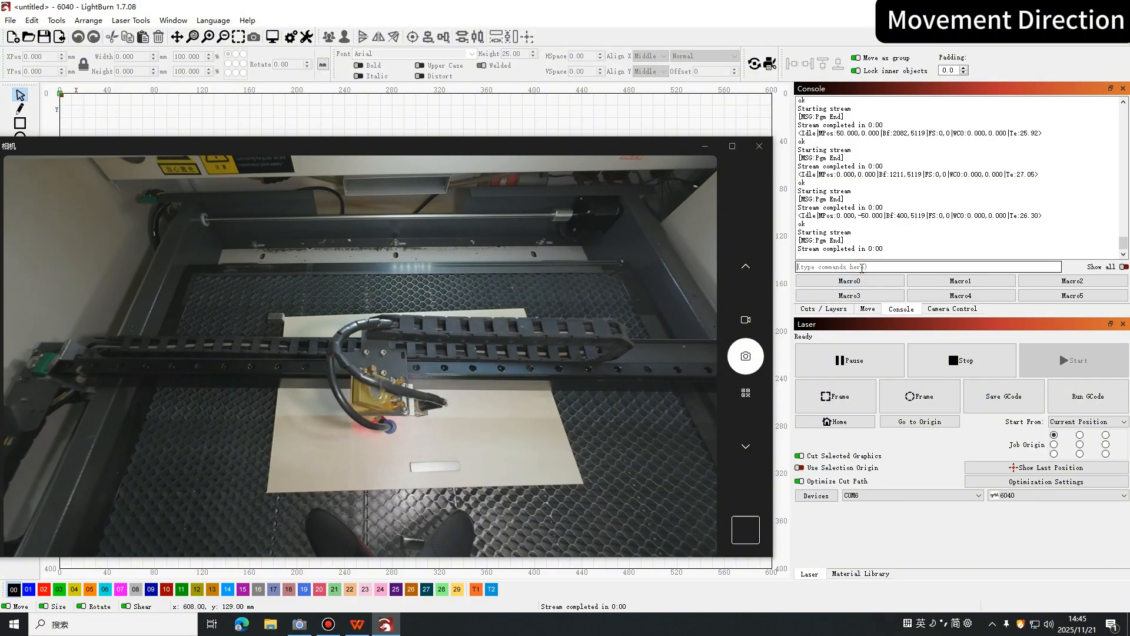
text($3=3)
key(Return)
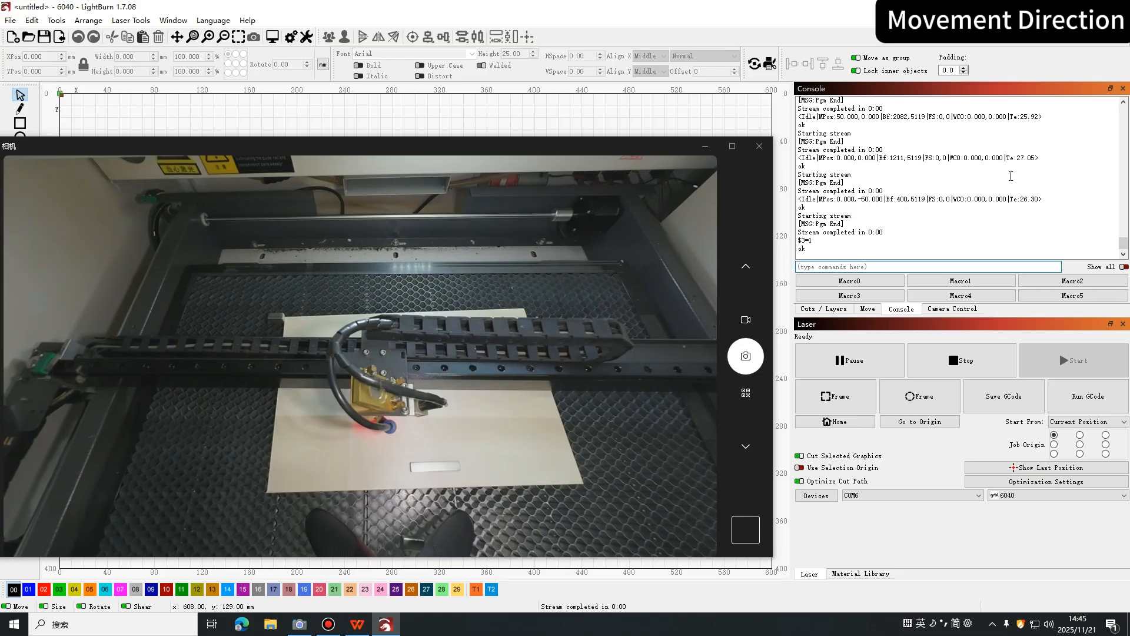
Jog the laser head 50 mm each way along X and Y to recheck the directions with $3=1 restored.
click(869, 309)
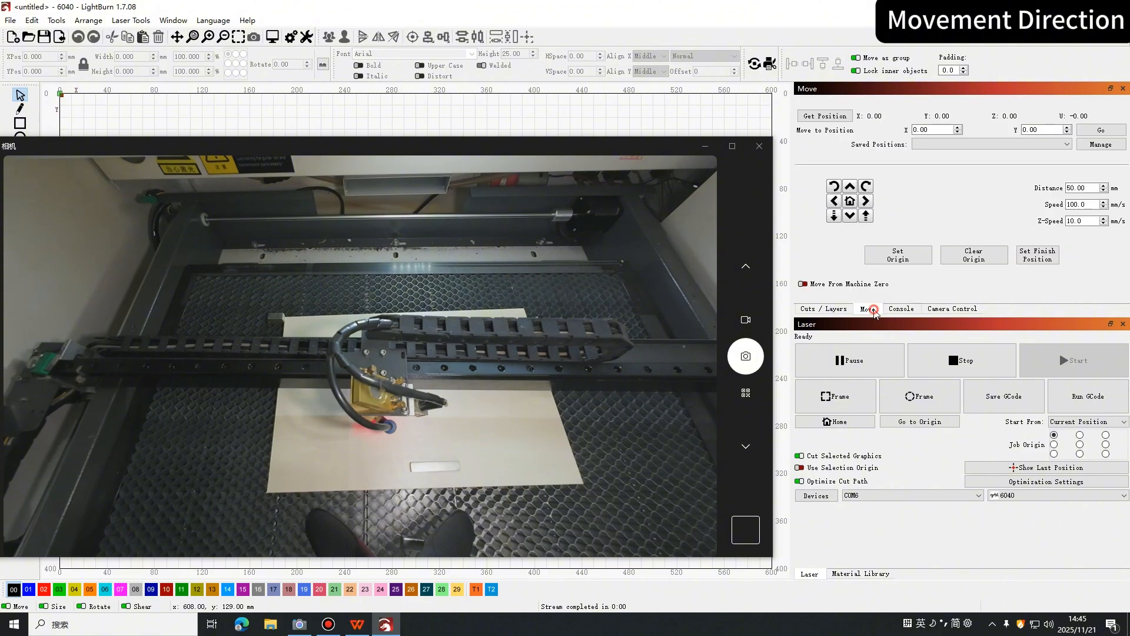
click(834, 201)
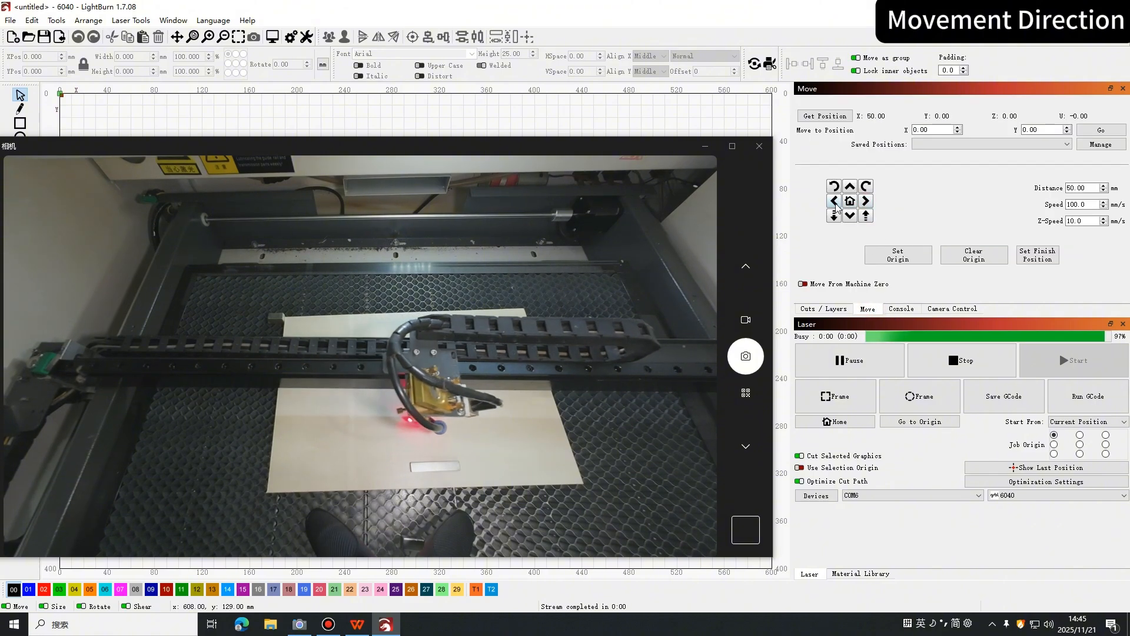
click(850, 187)
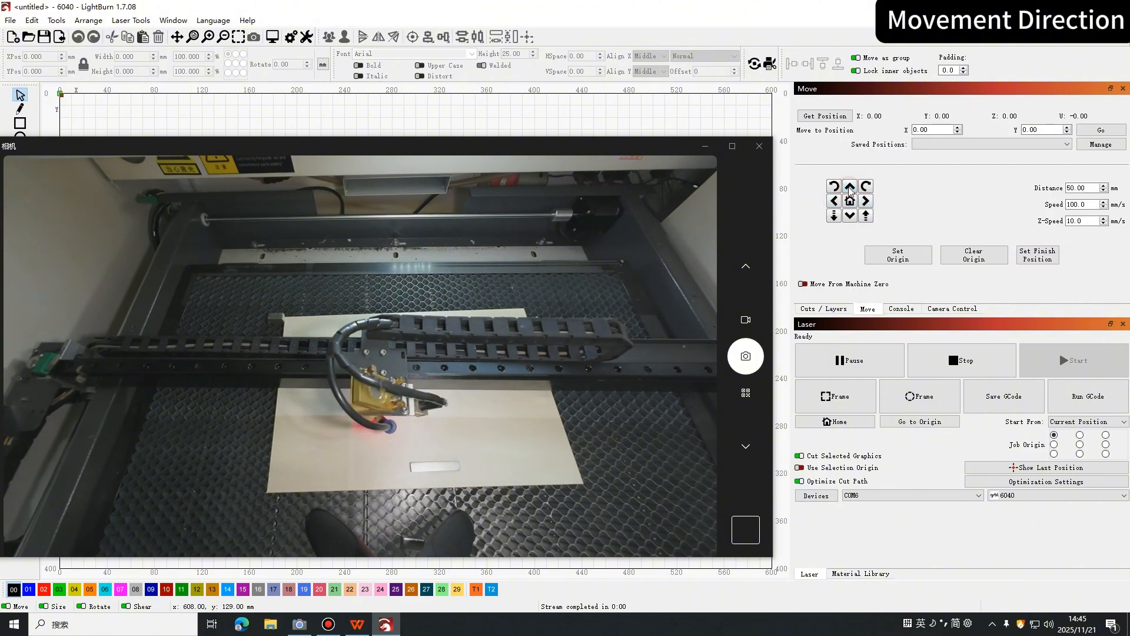
click(849, 215)
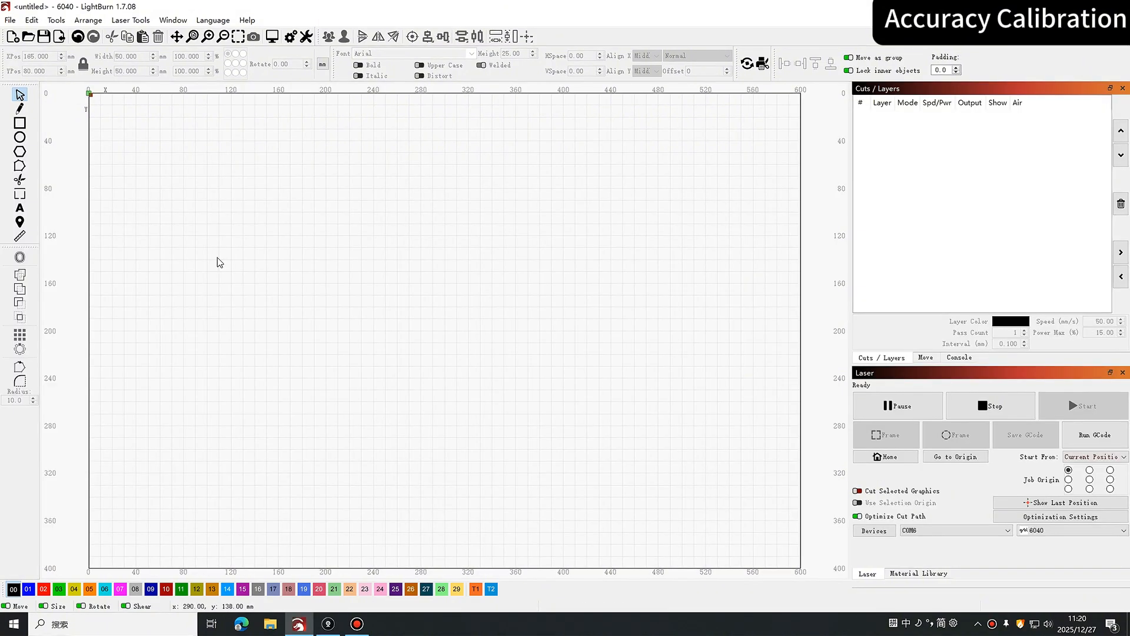
Draw a square about 50 × 50 mm at about X 102, Y 64 mm on the canvas and check its dimensions.
click(20, 123)
drag(209, 169, 269, 229)
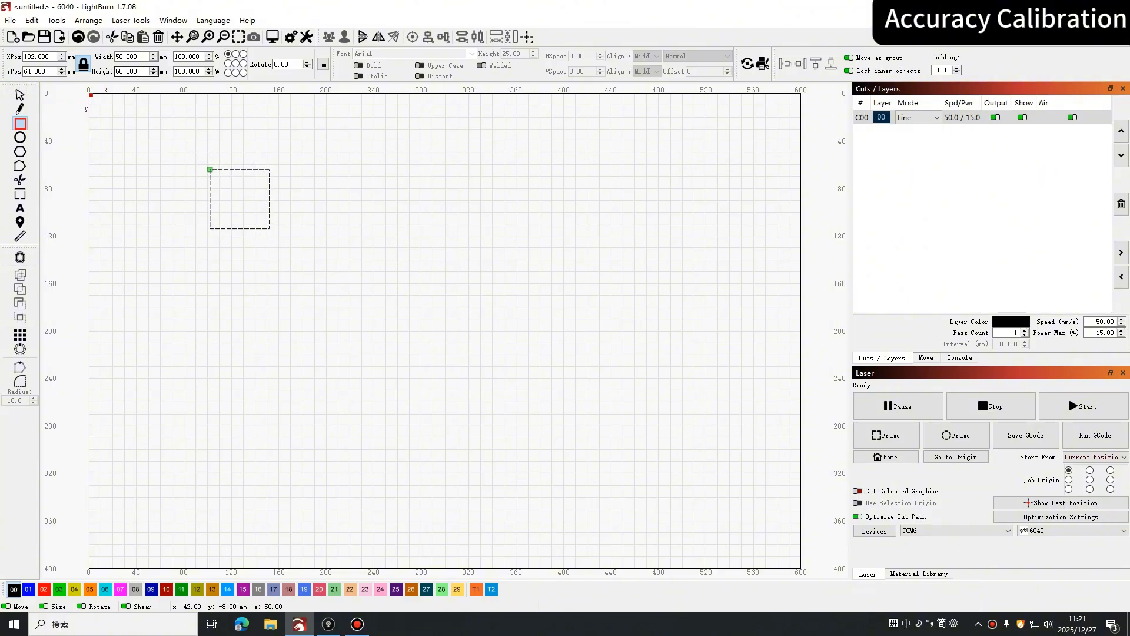
click(136, 72)
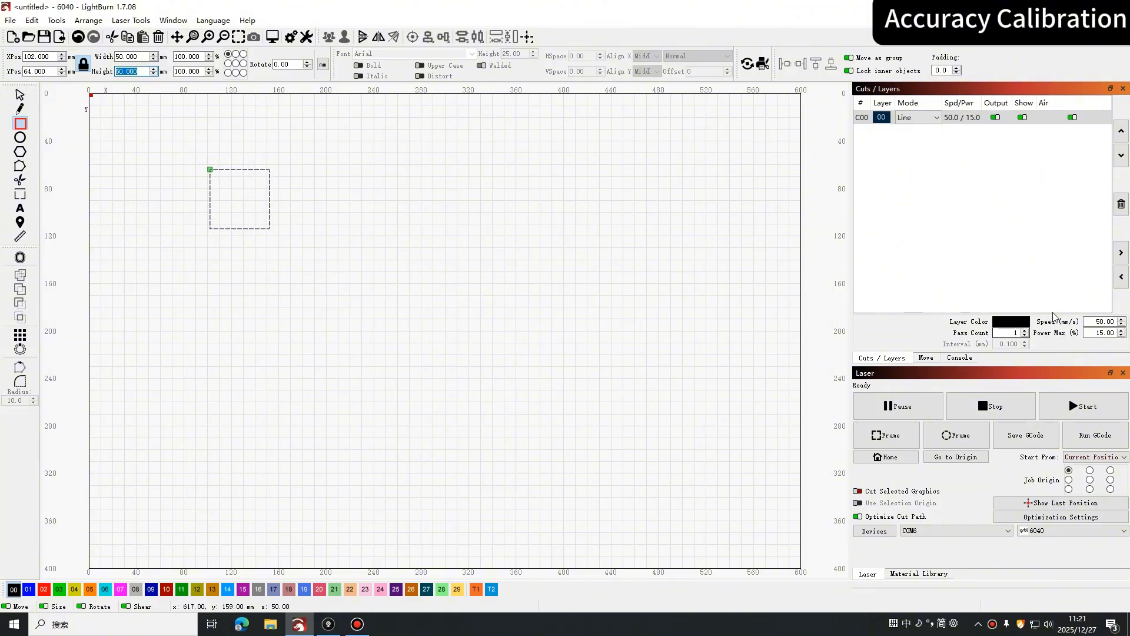
click(1065, 260)
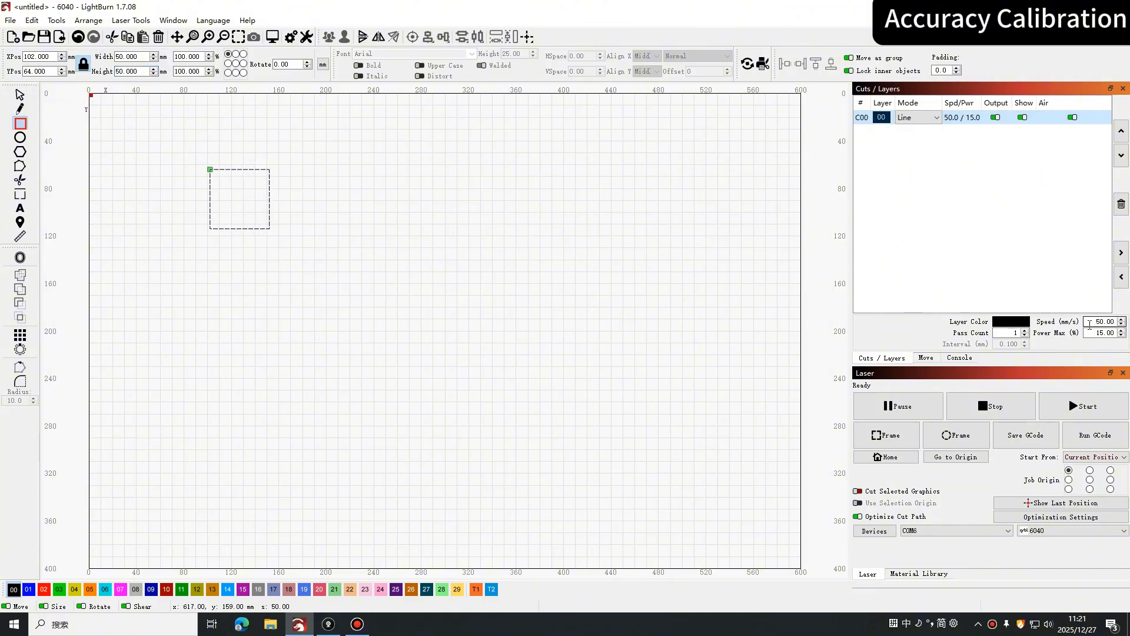
Check the square layer's speed and maximum power, and start the laser job.
key(Tab)
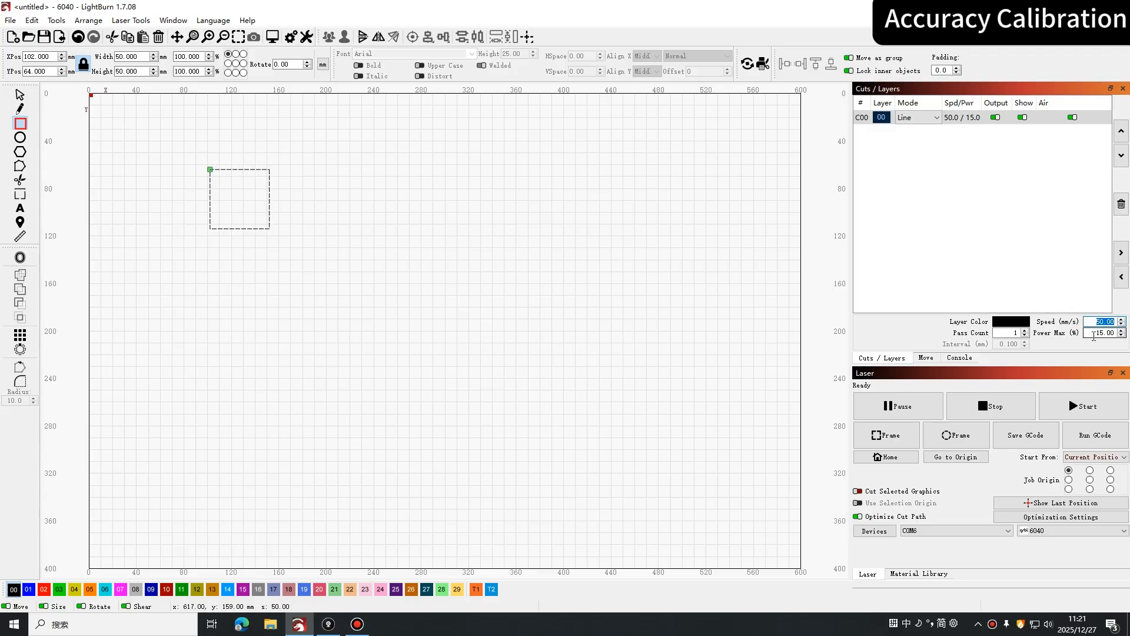
click(1090, 334)
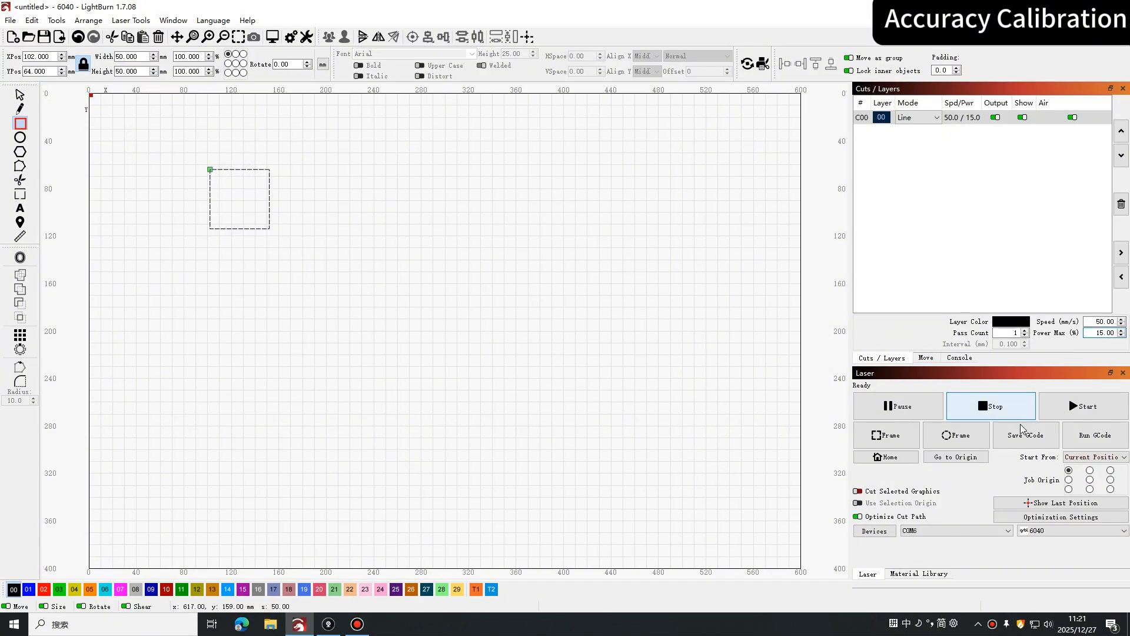
click(1081, 406)
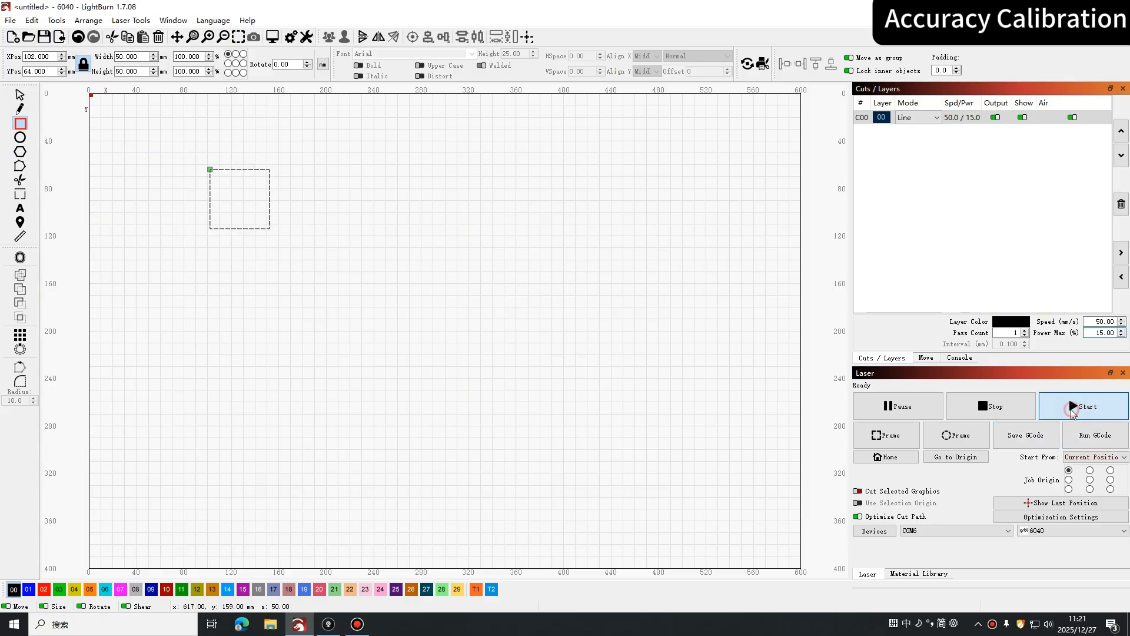
Switch to the DroidCam Client to watch the square being engraved, and return to LightBurn.
click(328, 625)
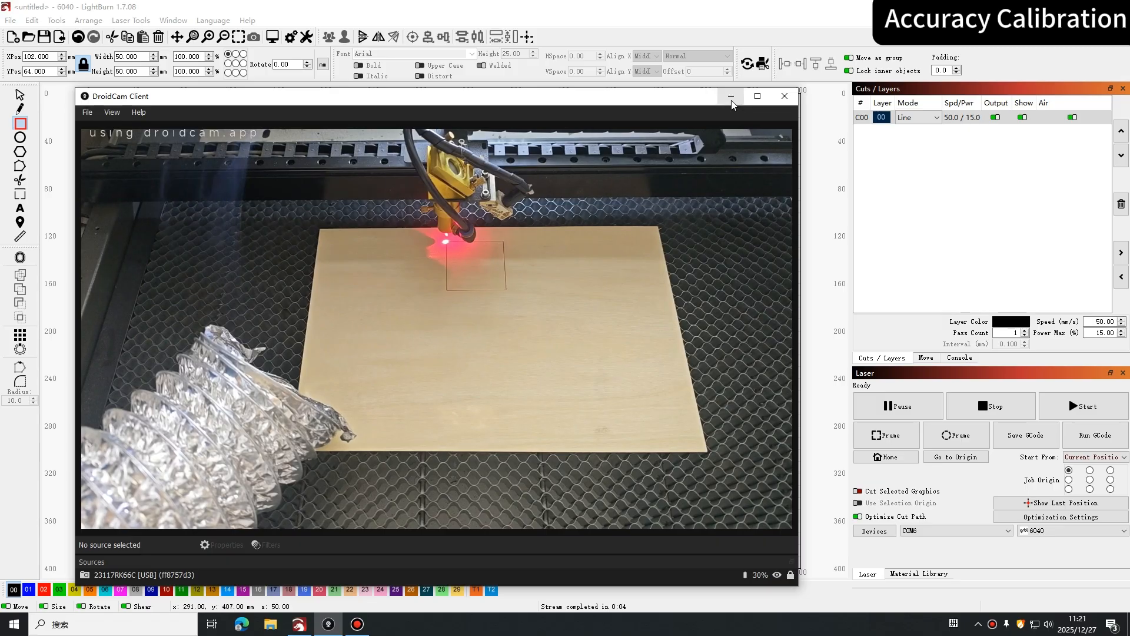
click(732, 98)
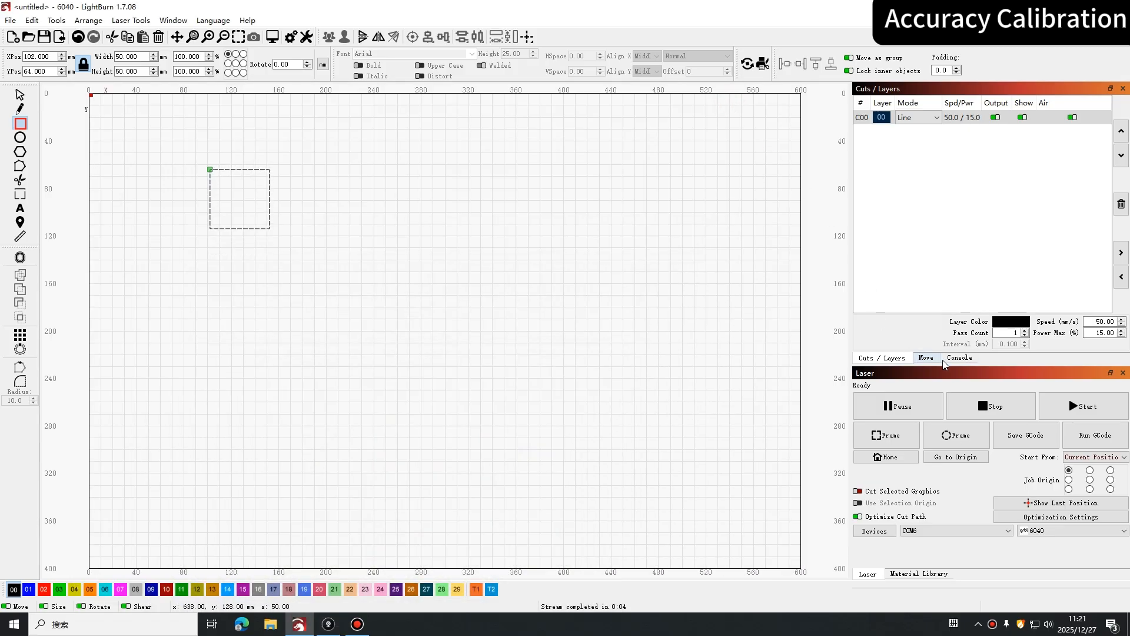
List the controller settings by sending $$ in the console, and examine the $100 and $101 entries.
click(959, 358)
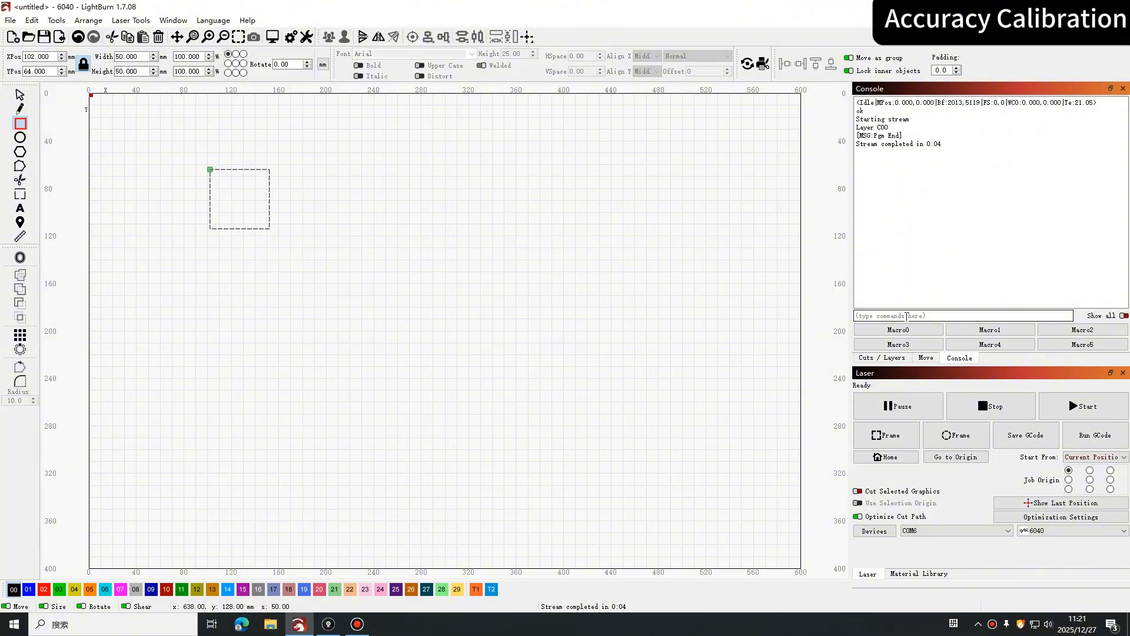
click(893, 320)
text($$)
key(Return)
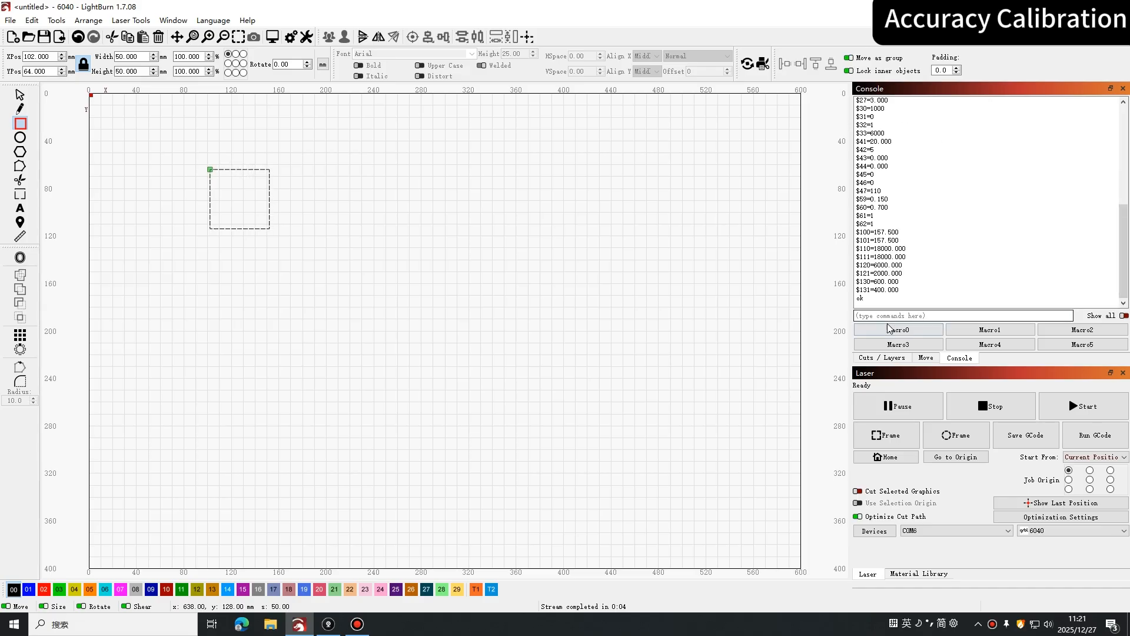
drag(913, 232, 853, 234)
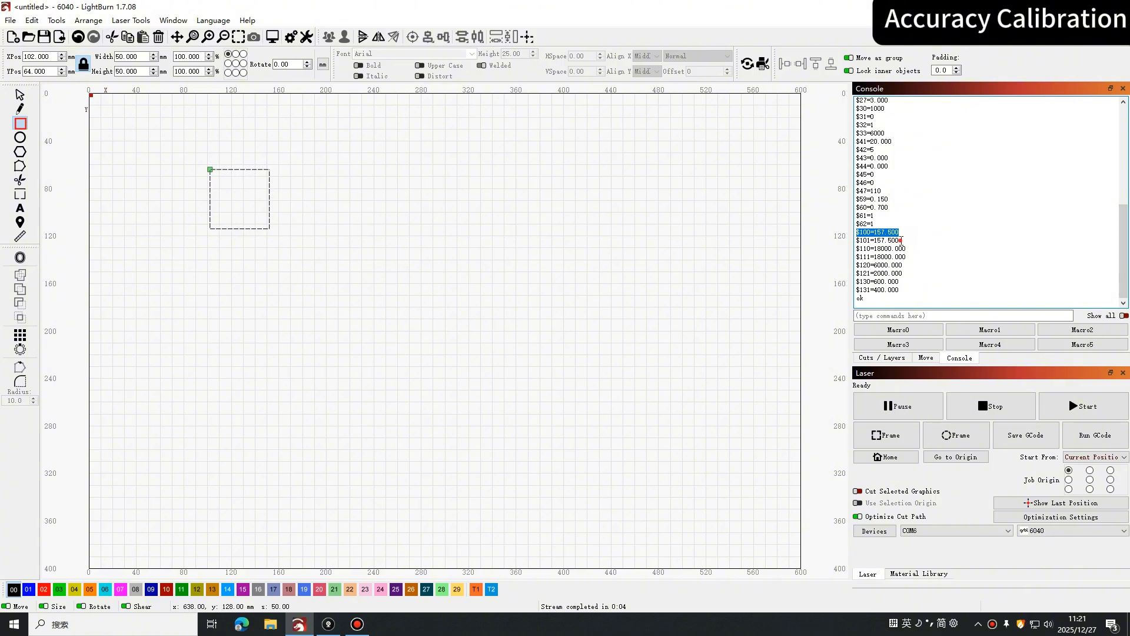
drag(901, 240, 852, 241)
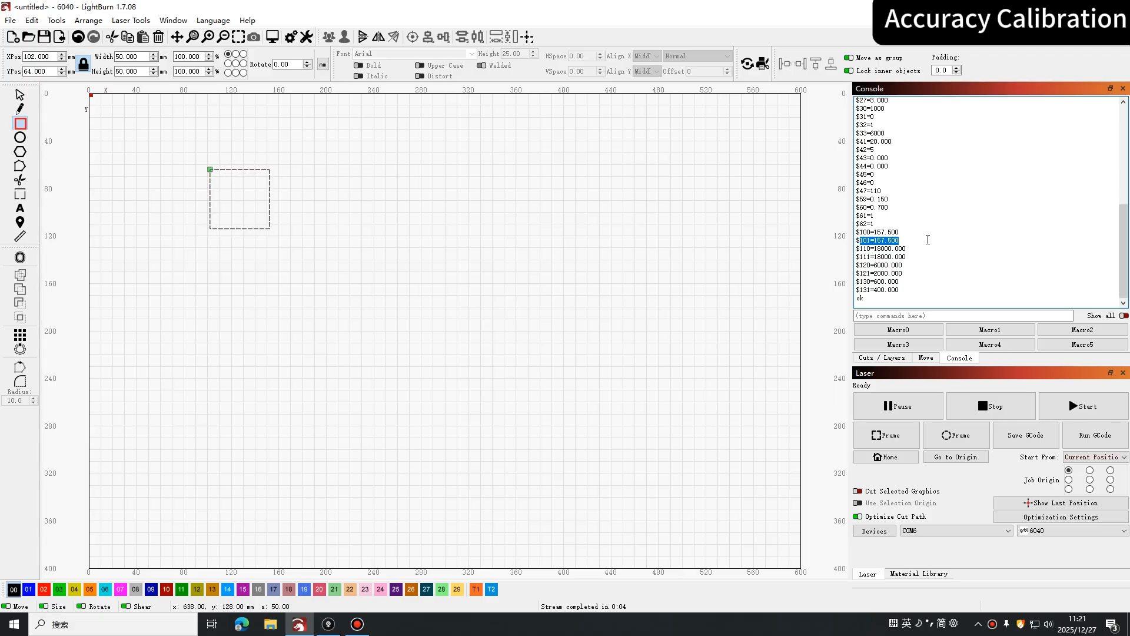
Copy the $100 setting from the console output into the command line and replace its value with 16.
click(924, 316)
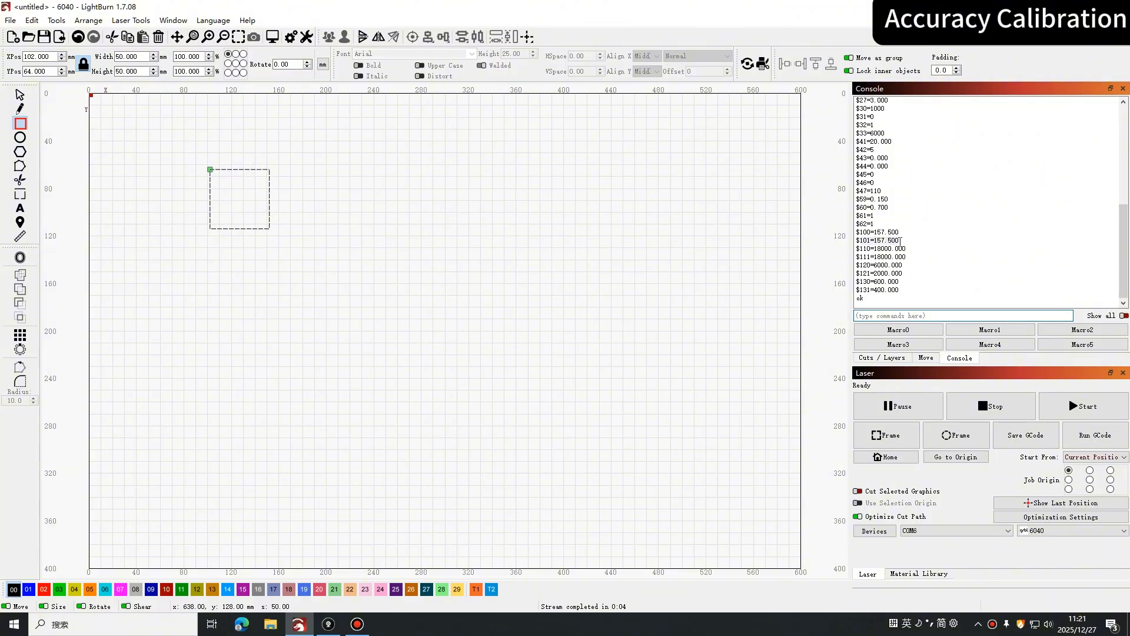
drag(897, 232, 857, 231)
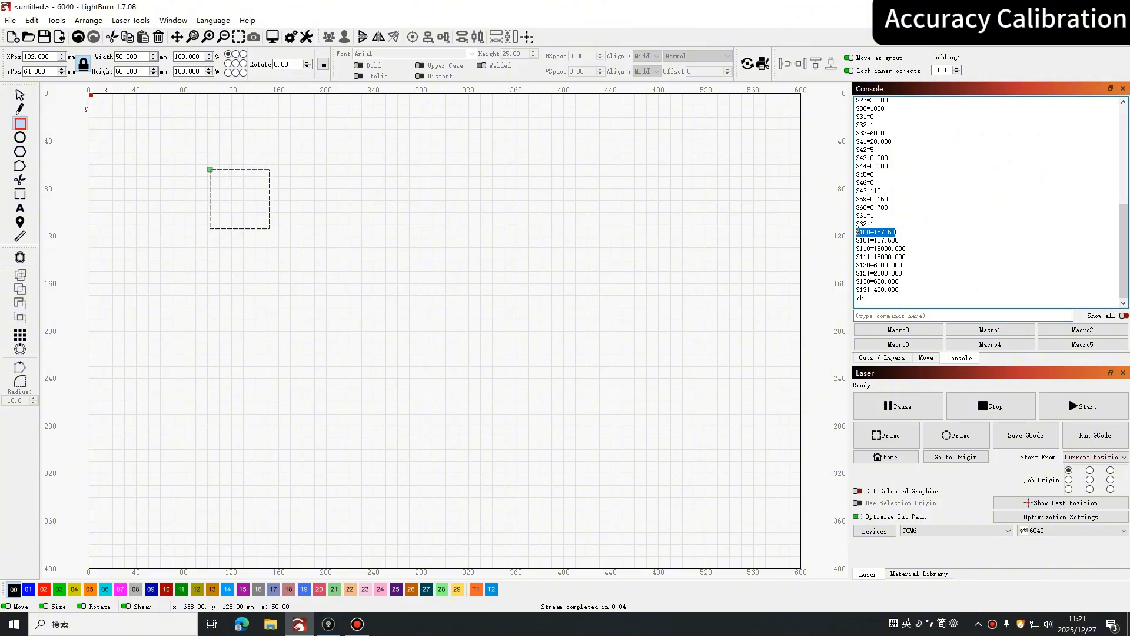
right_click(892, 232)
click(903, 238)
right_click(889, 315)
click(917, 378)
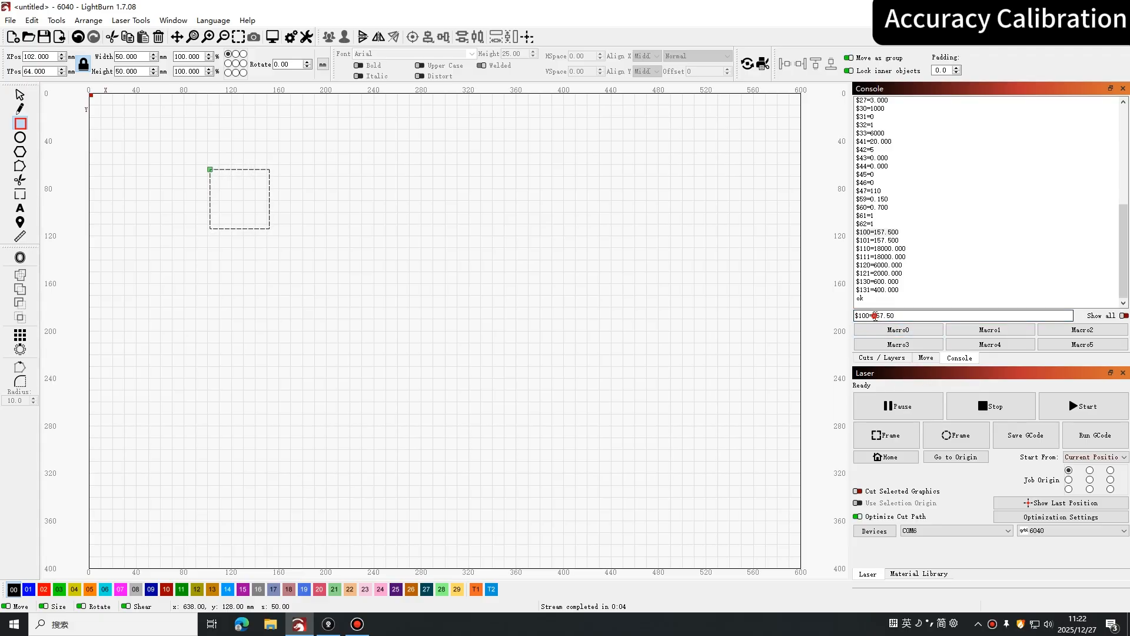
drag(873, 316, 899, 315)
text(16)
drag(901, 316, 848, 314)
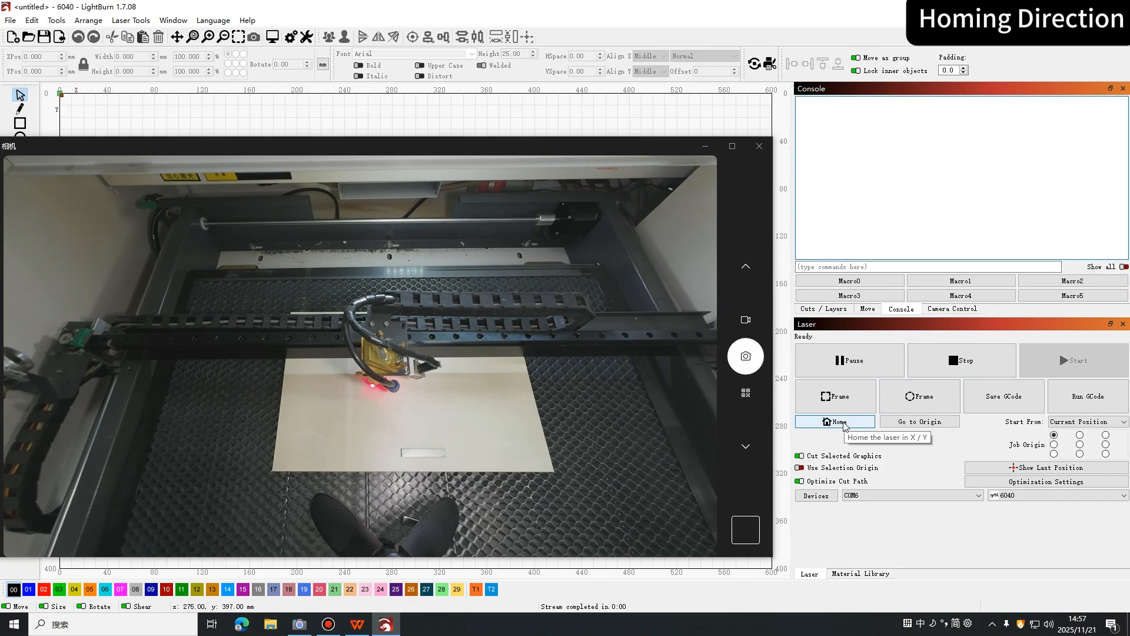
Home the laser in X and Y, watch the head's travel in the camera view, and put the camera window away.
click(156, 222)
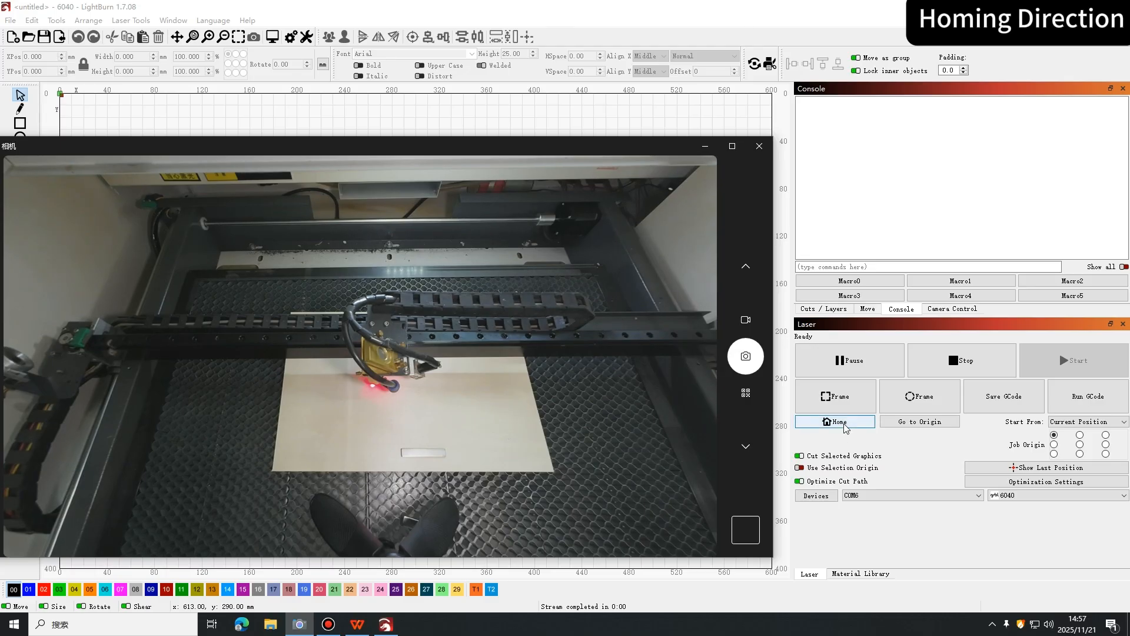
click(845, 428)
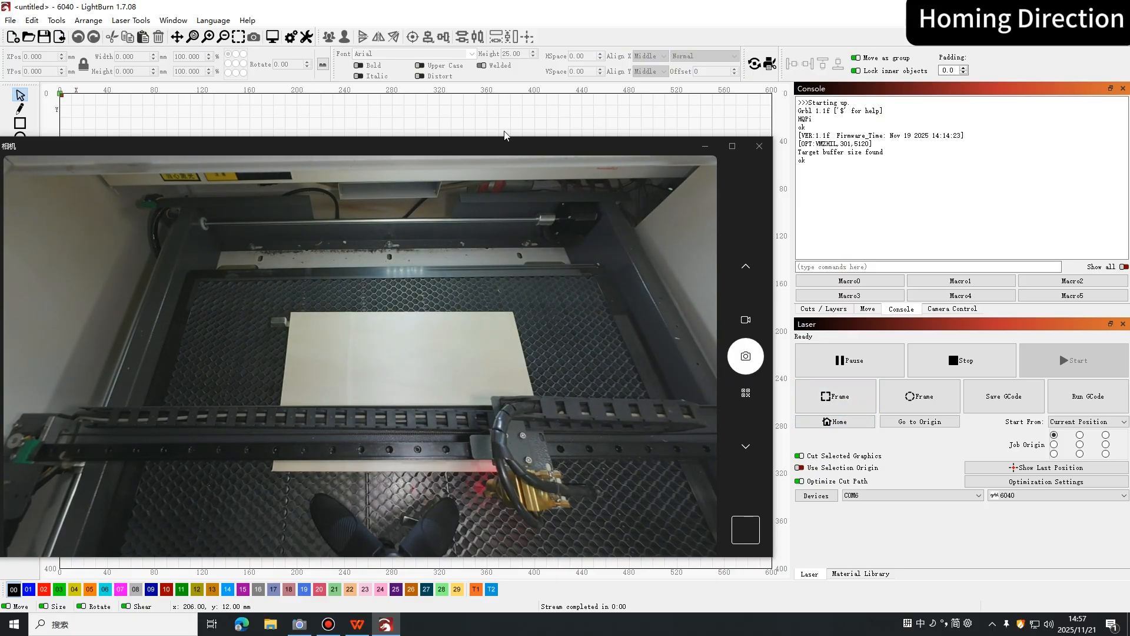
click(698, 146)
Set X Homing direction invert ($23) to True in the machine settings.
click(11, 21)
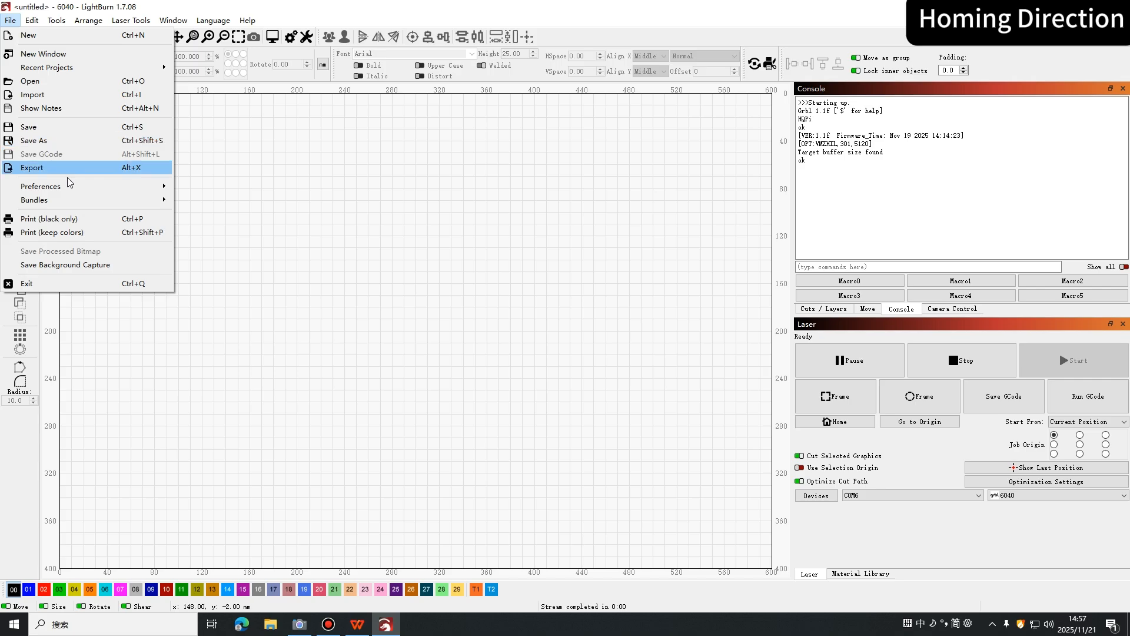
click(31, 20)
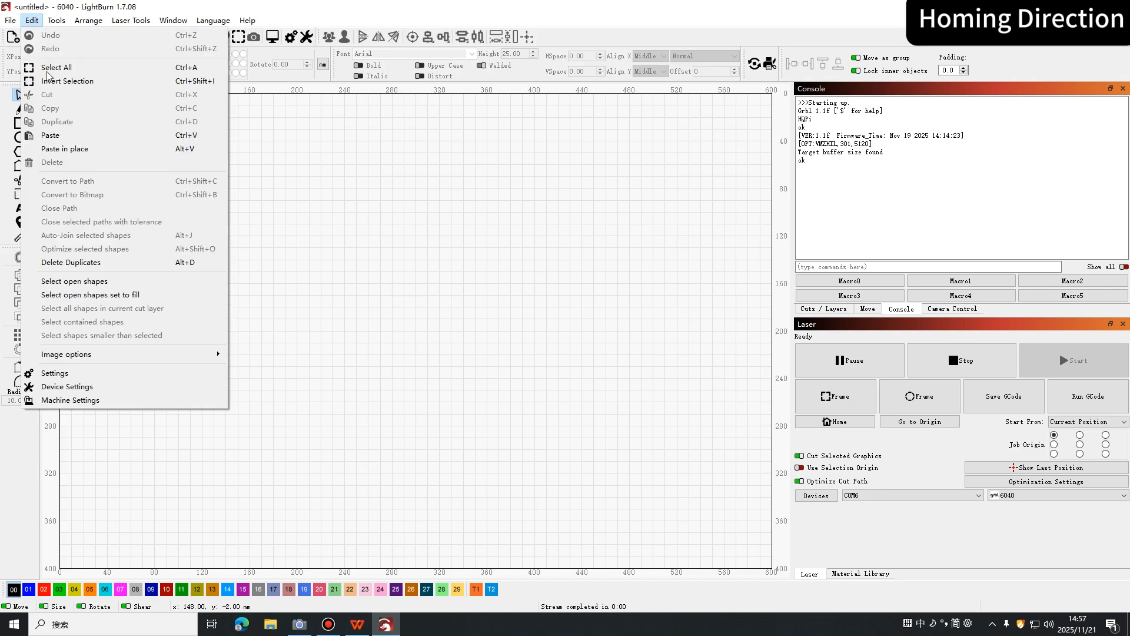
click(91, 400)
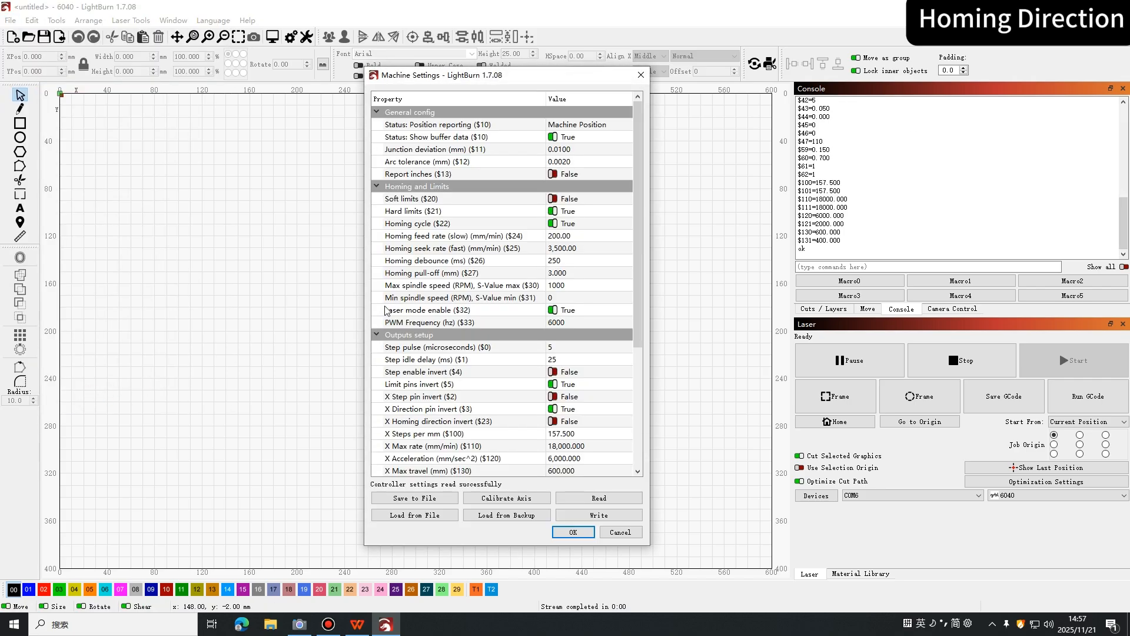
scroll(472, 346, down, 4)
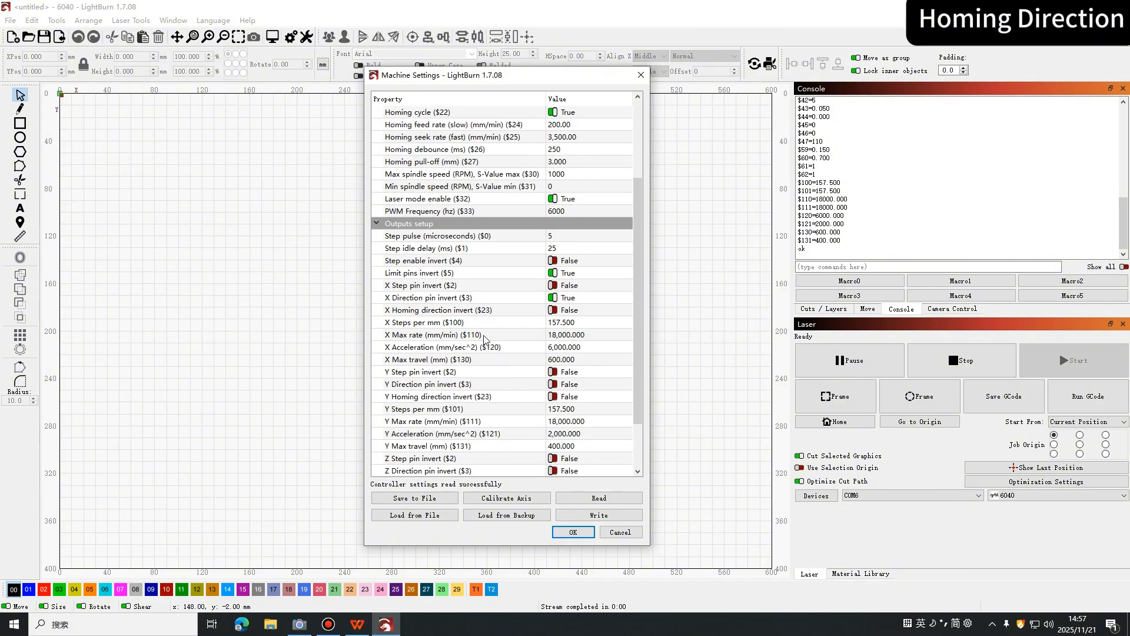
click(446, 177)
click(440, 188)
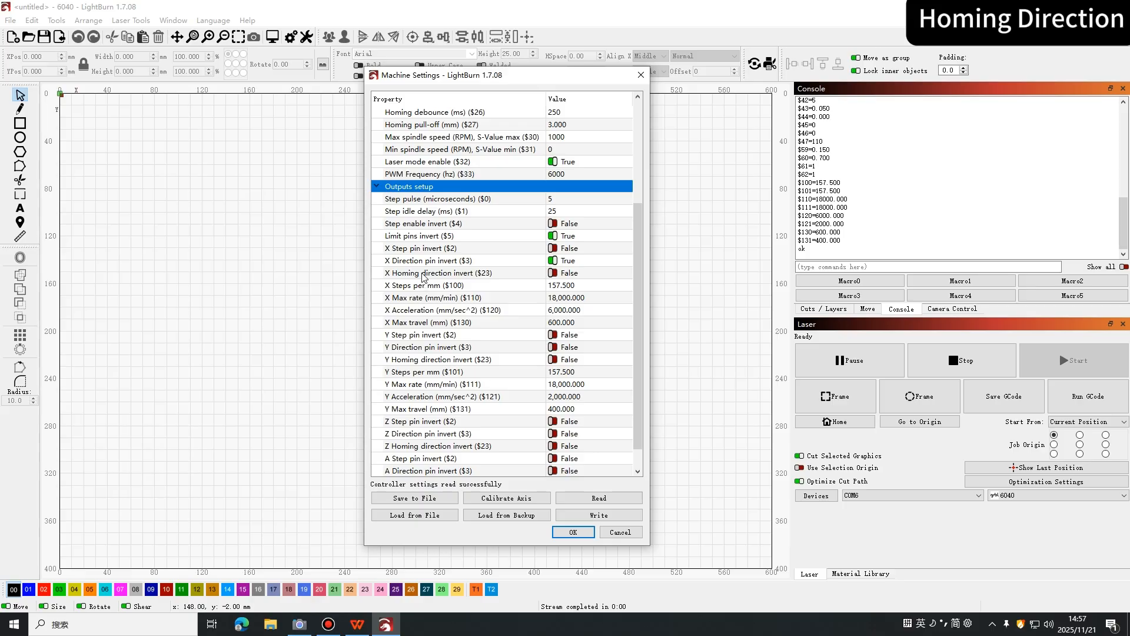
click(448, 273)
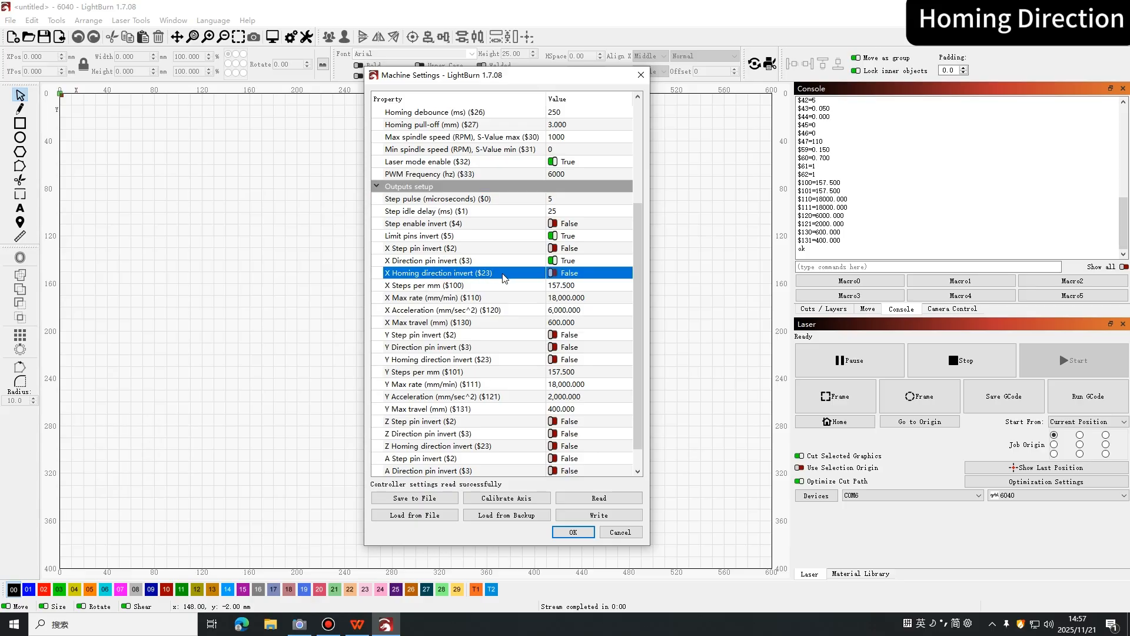
click(554, 274)
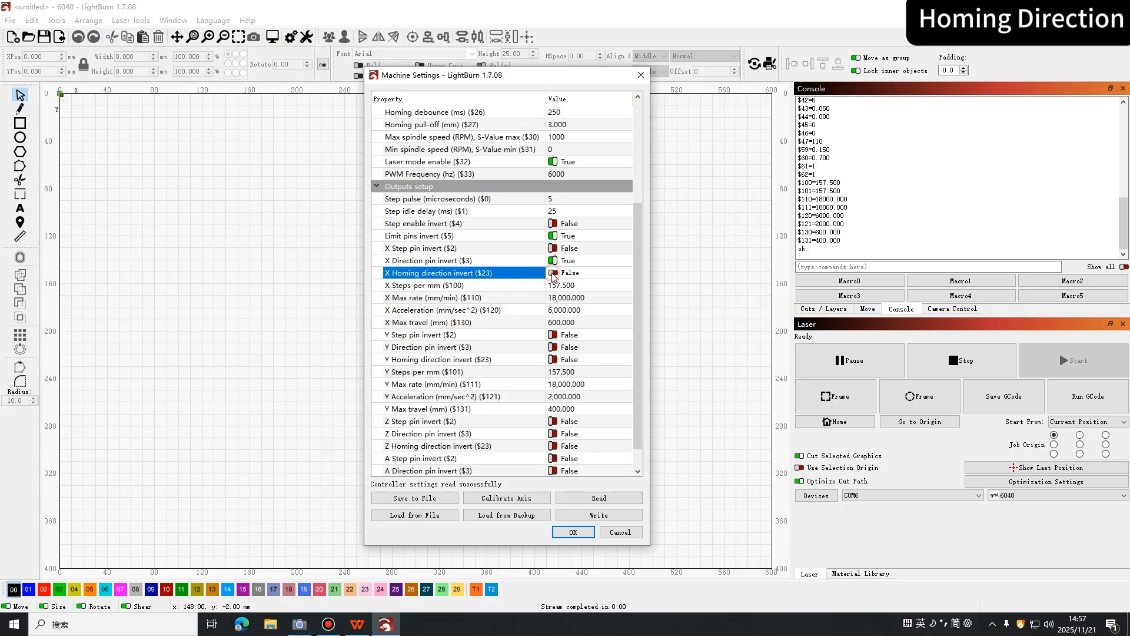
click(555, 275)
Set Y Homing direction invert ($23) to True, write the settings to the controller, and accept the machine settings.
click(465, 360)
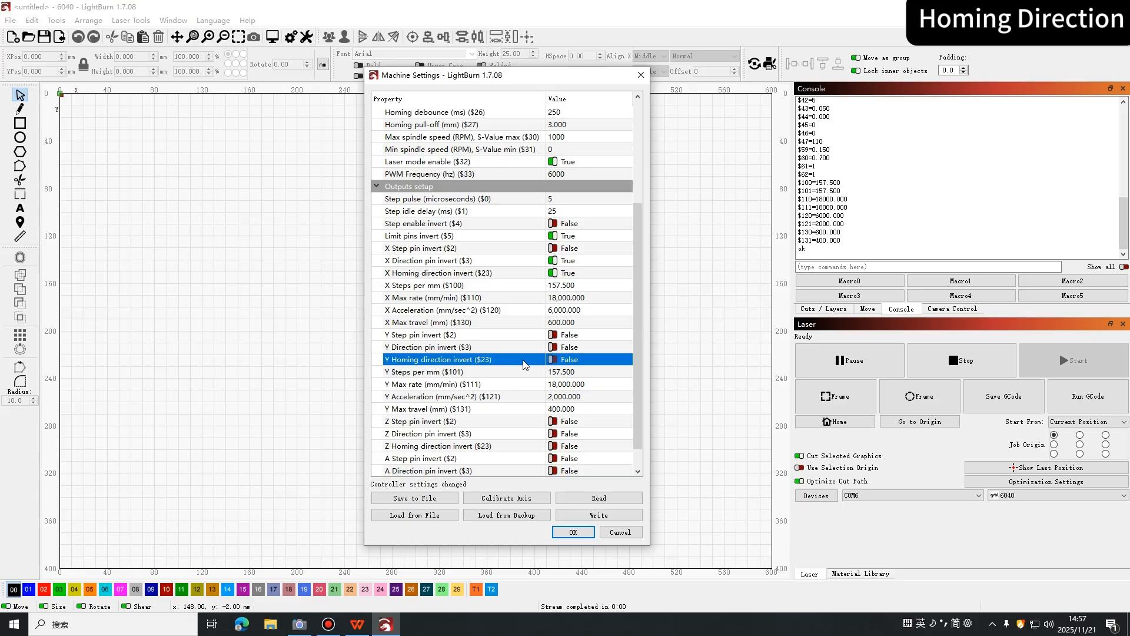
click(552, 360)
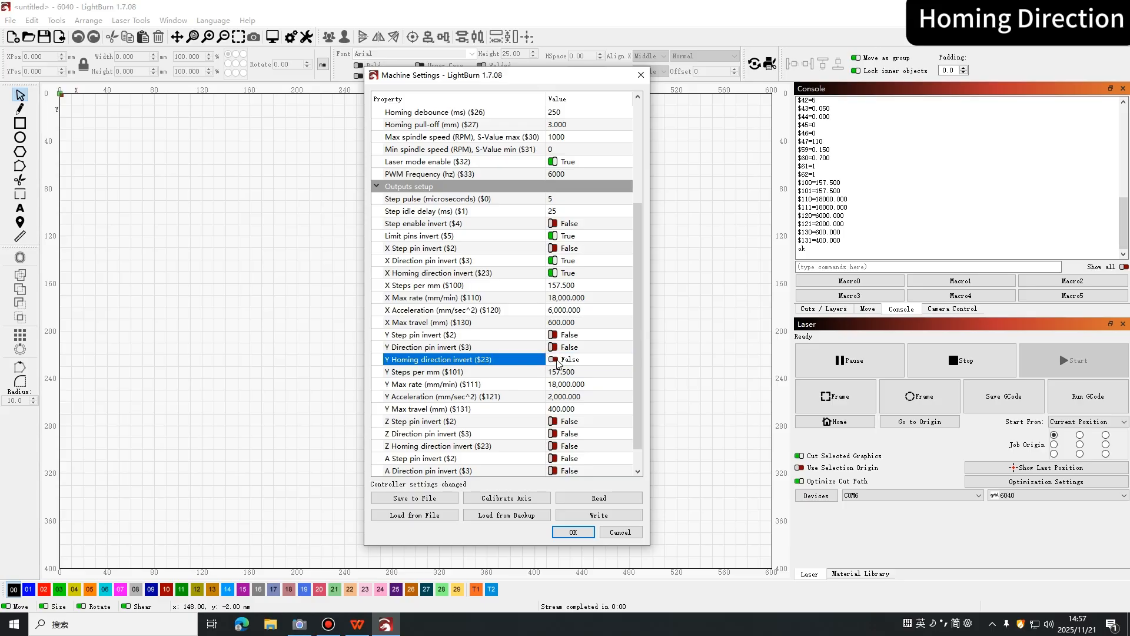
click(556, 361)
click(610, 517)
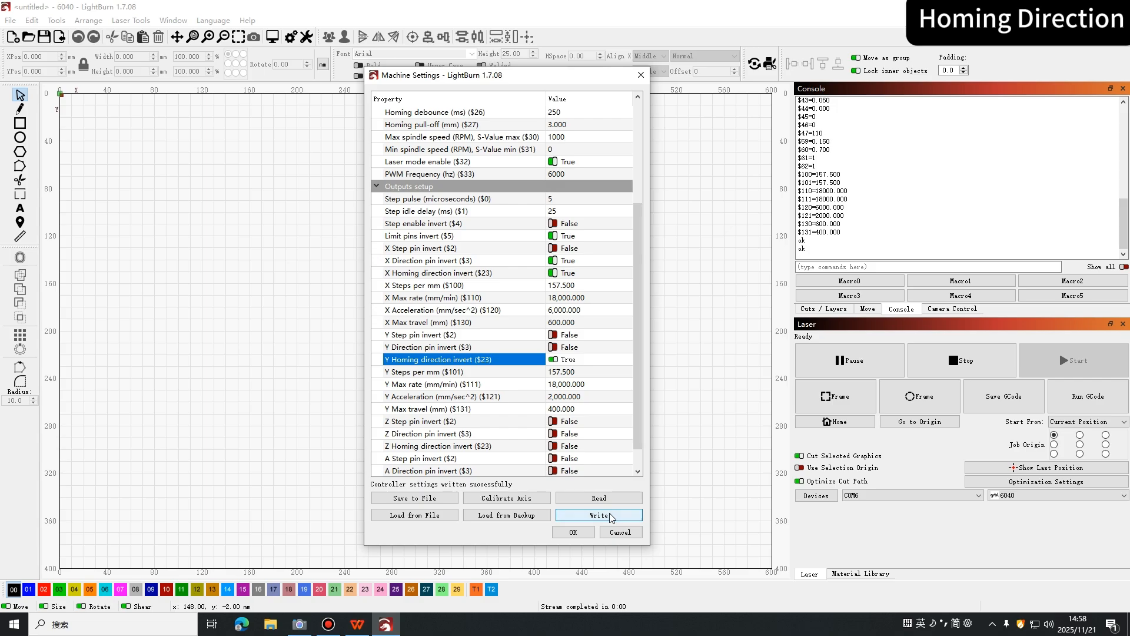
click(574, 532)
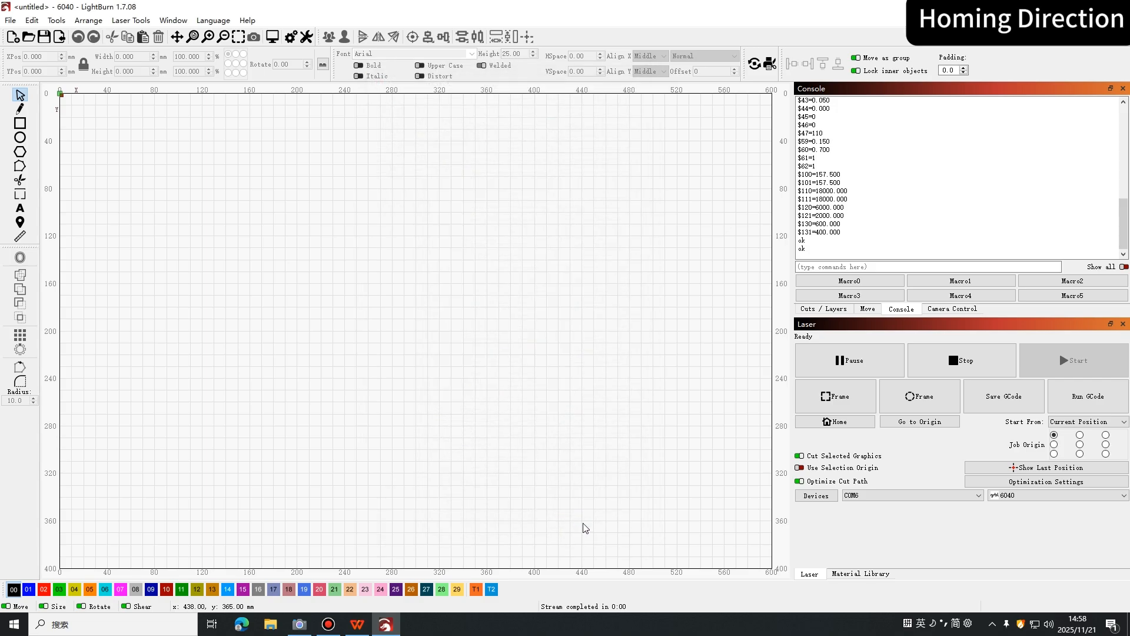
Bring back the camera view and home the laser again to check the changed homing direction.
click(300, 623)
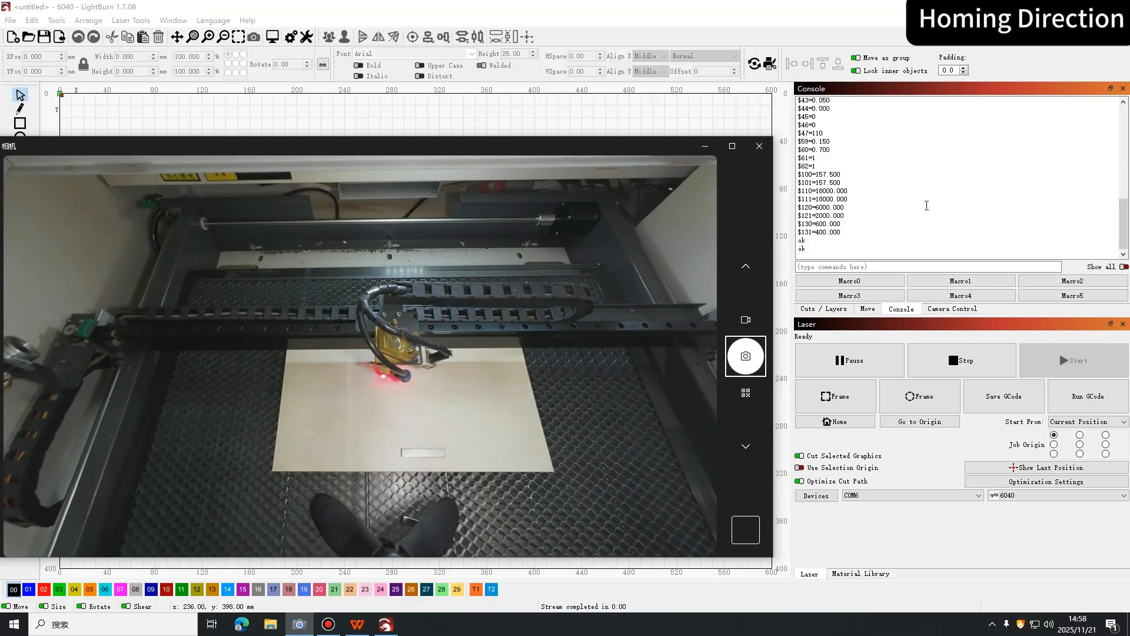
click(851, 423)
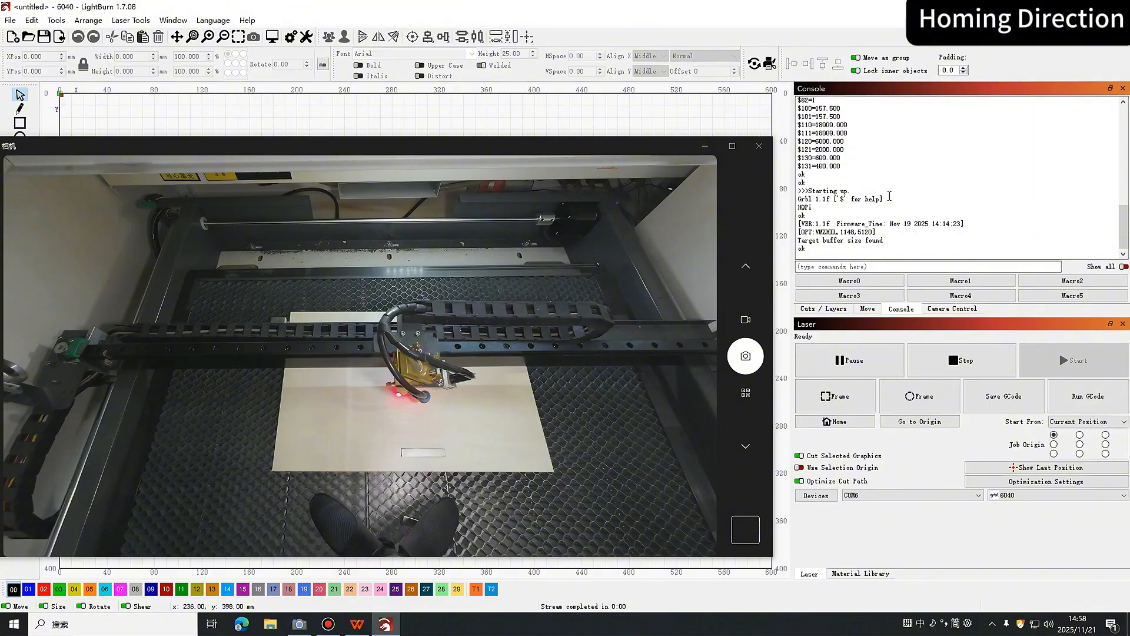
List the controller settings by sending $$ in the console, and locate the $23 homing direction entry.
click(864, 265)
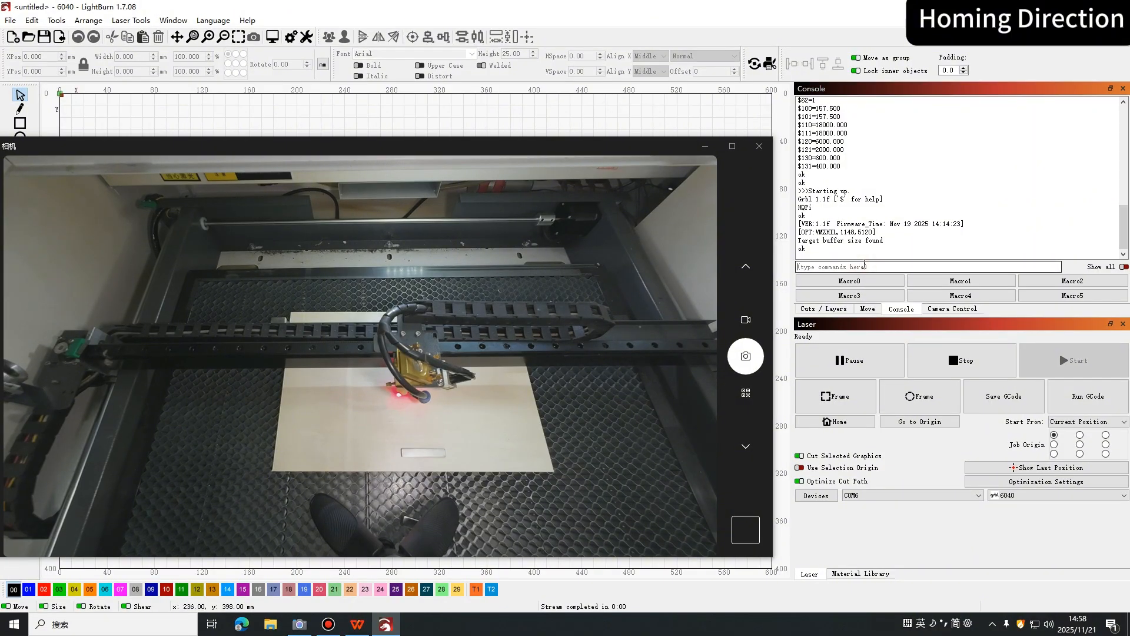
text($$)
key(Return)
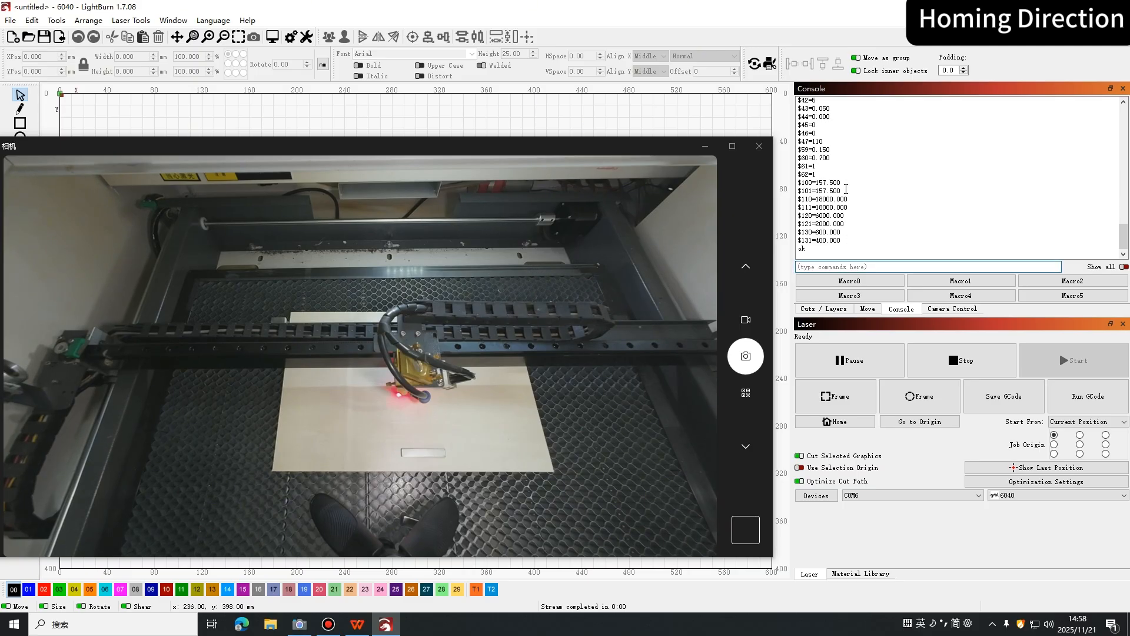
scroll(845, 188, up, 1)
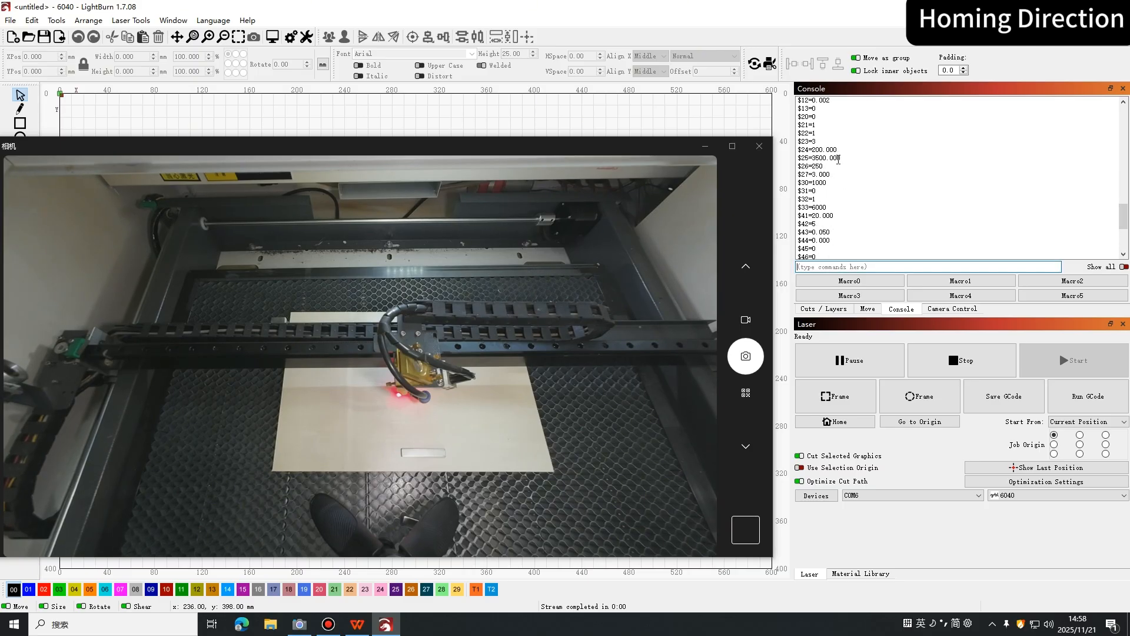
Copy the $23 entry from the console output into the command line and change it to $23=0.
drag(823, 141, 792, 141)
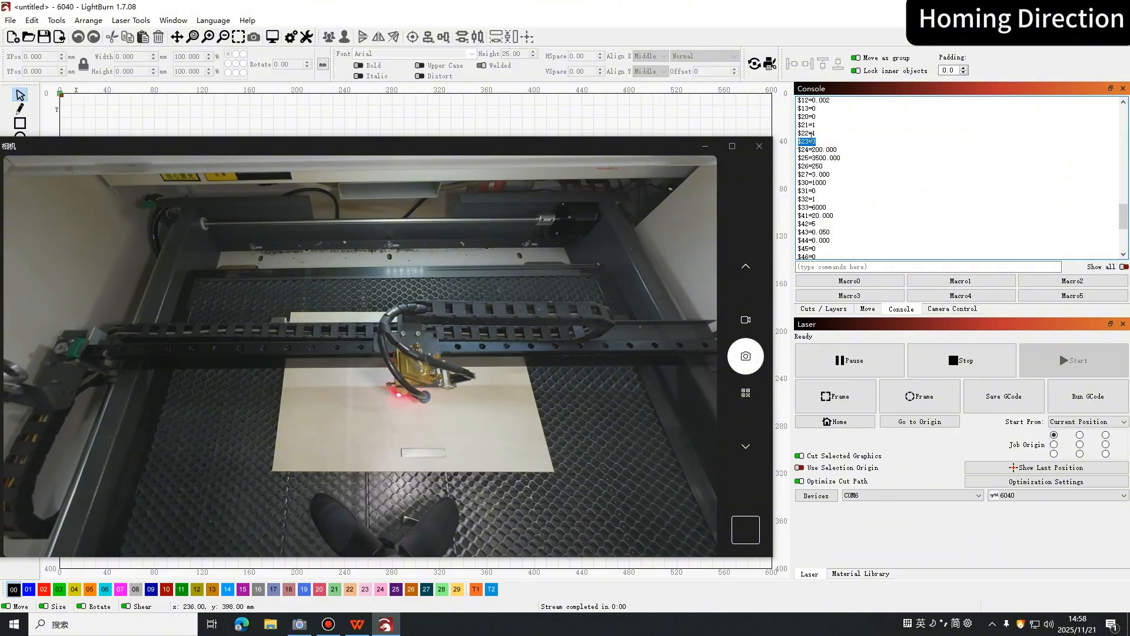
right_click(823, 142)
click(839, 147)
click(839, 263)
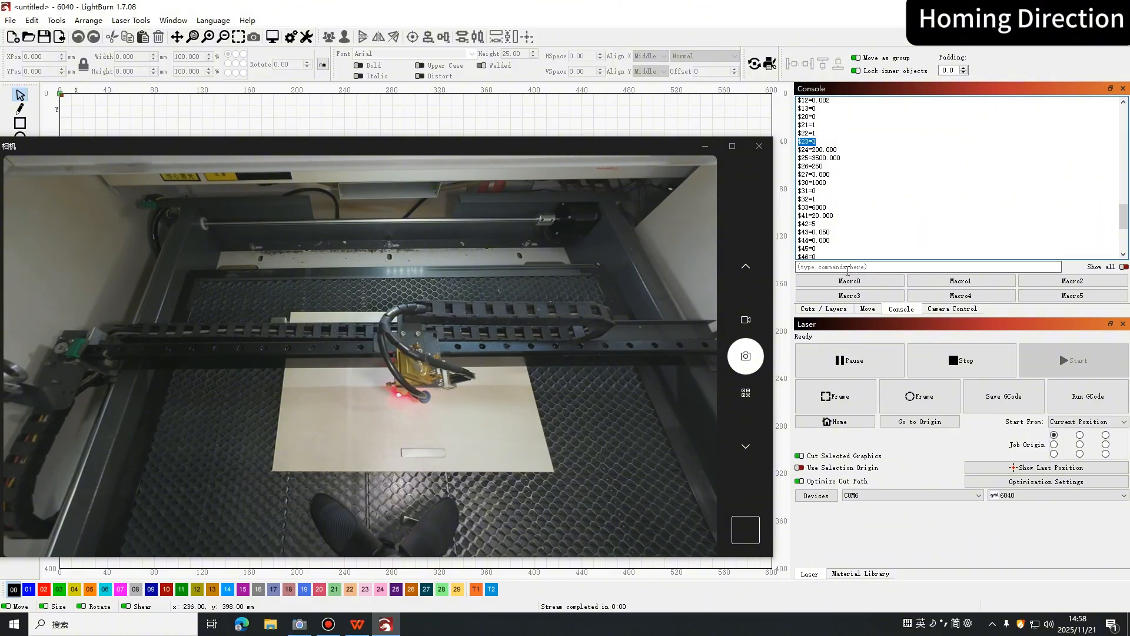
right_click(839, 265)
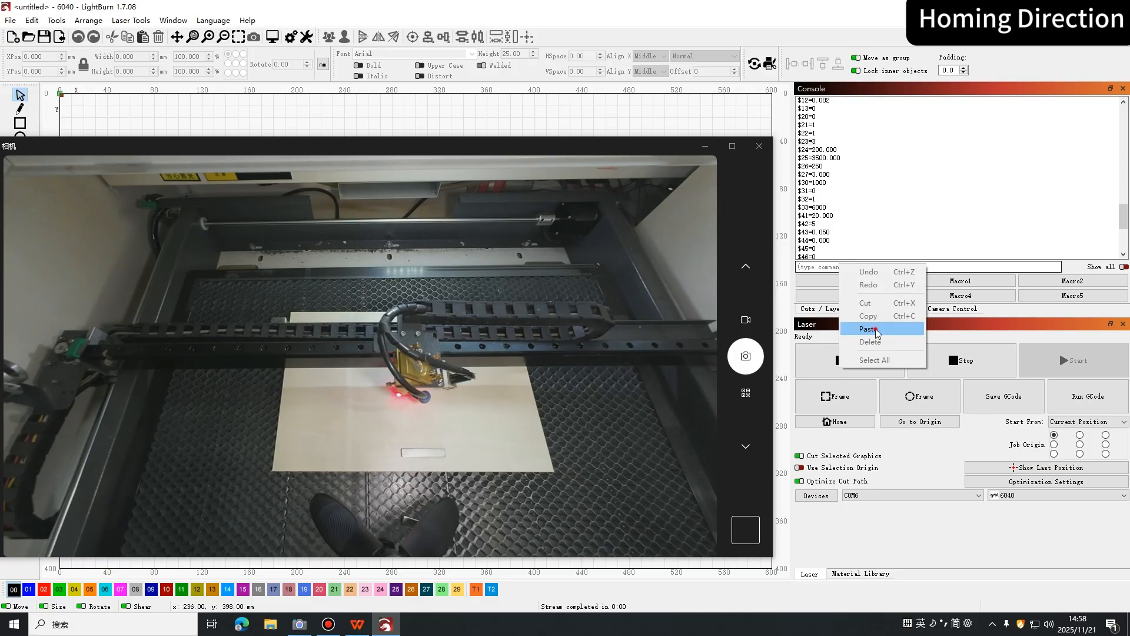
click(876, 330)
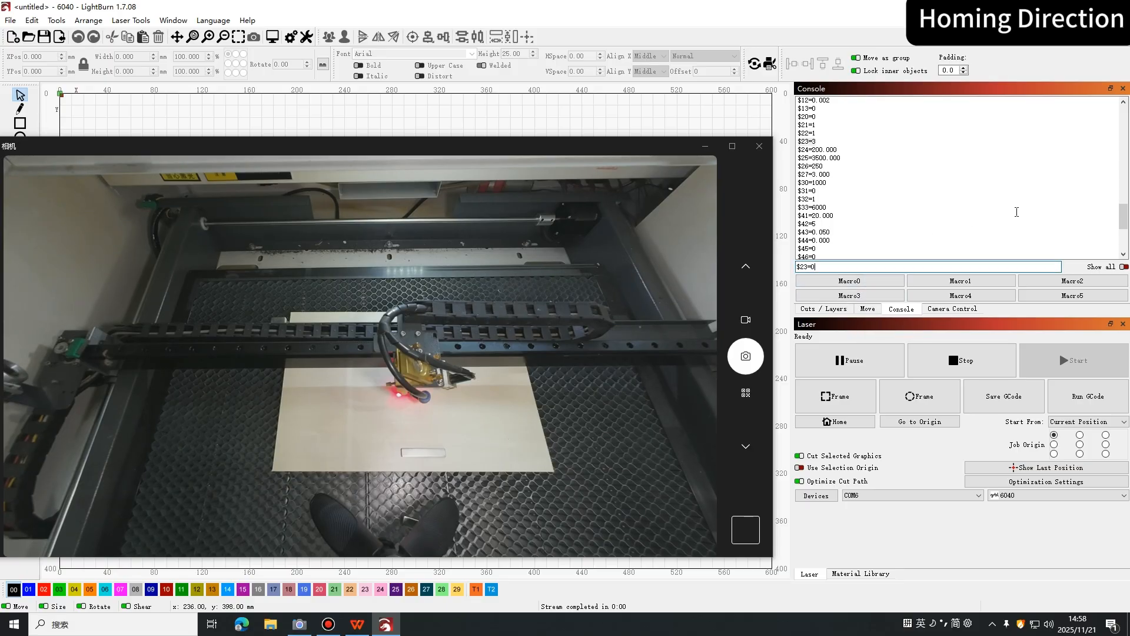
scroll(998, 231, down, 5)
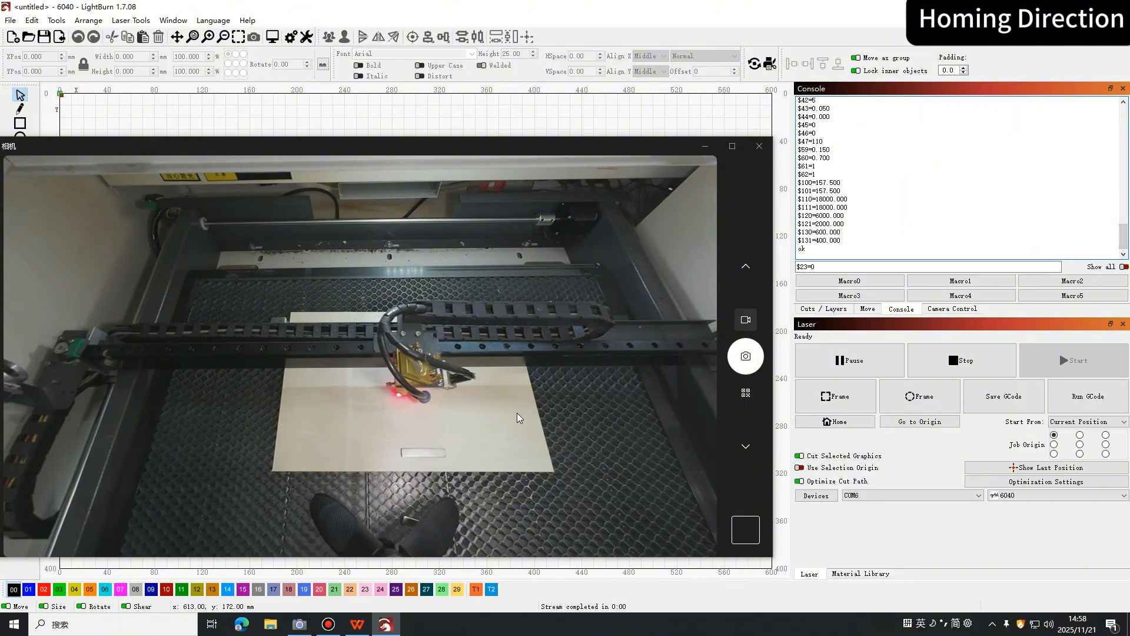
Switch to the H2主板说明英文.pdf manual in WPS Office and examine the table of $23 reset directions.
click(357, 624)
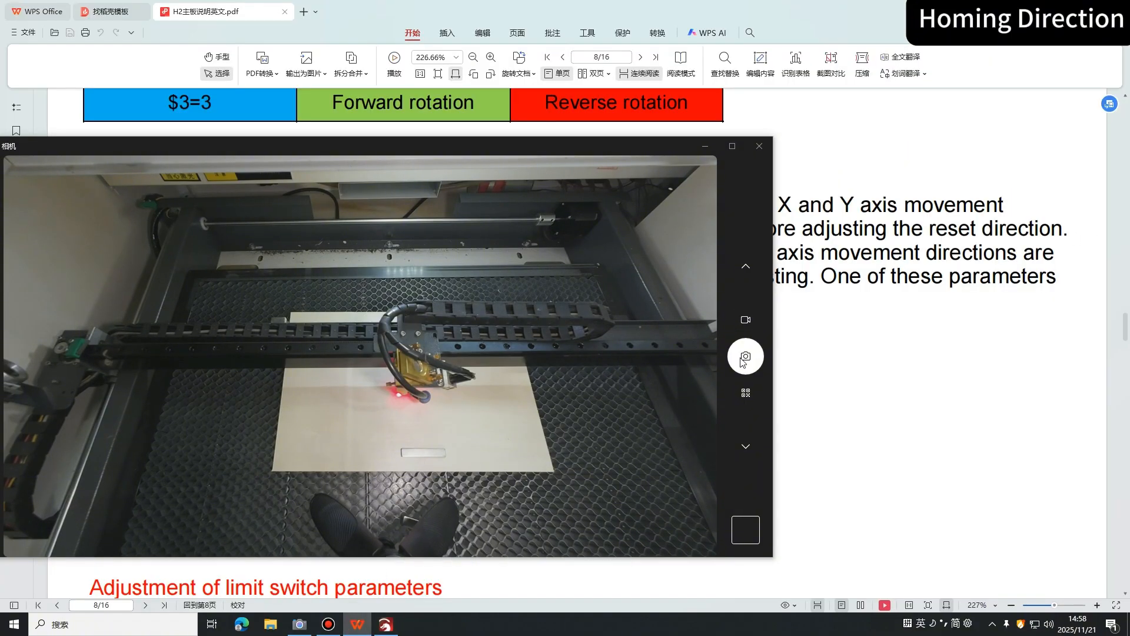
click(705, 146)
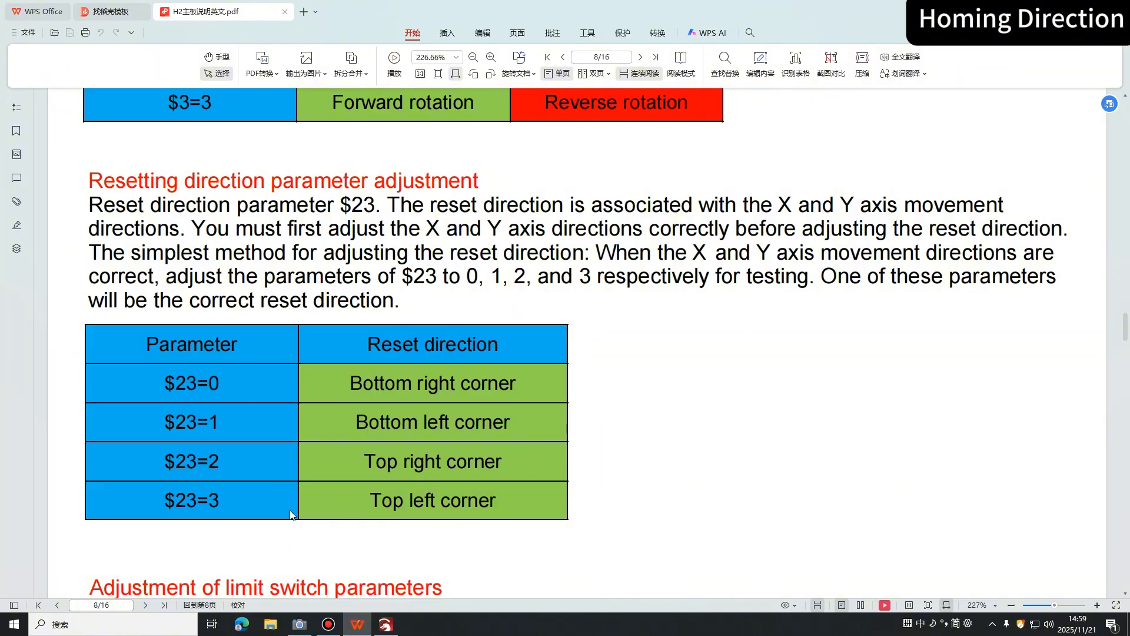
Switch back to LightBurn, send $23=0 in the console with the camera view displayed, and home the laser to test that direction.
click(385, 624)
click(827, 267)
text($23=0)
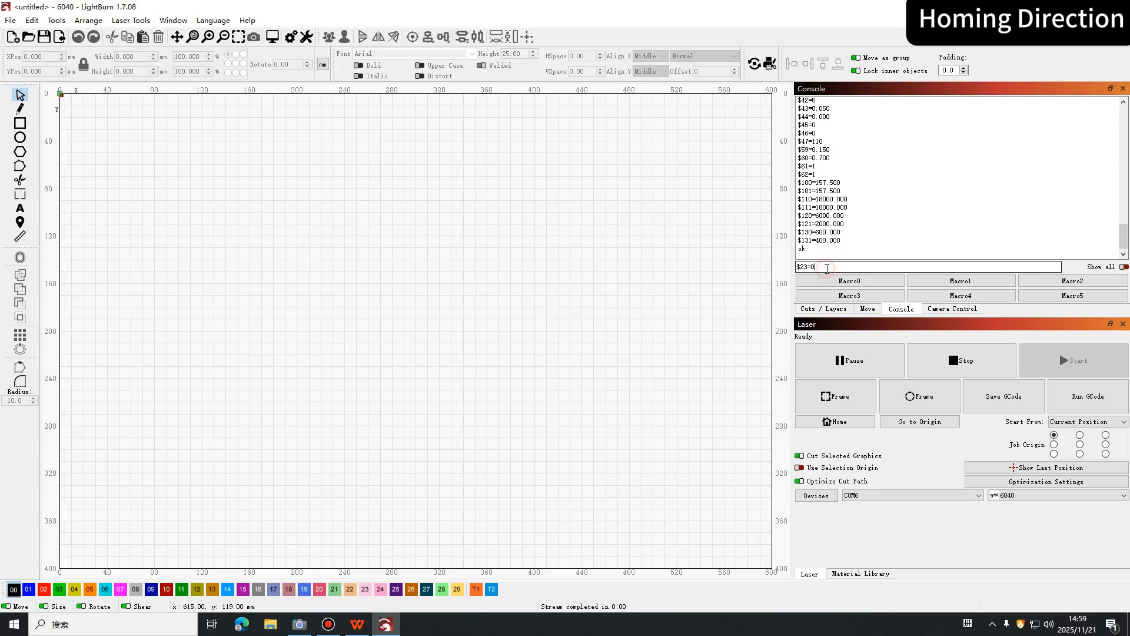
click(299, 624)
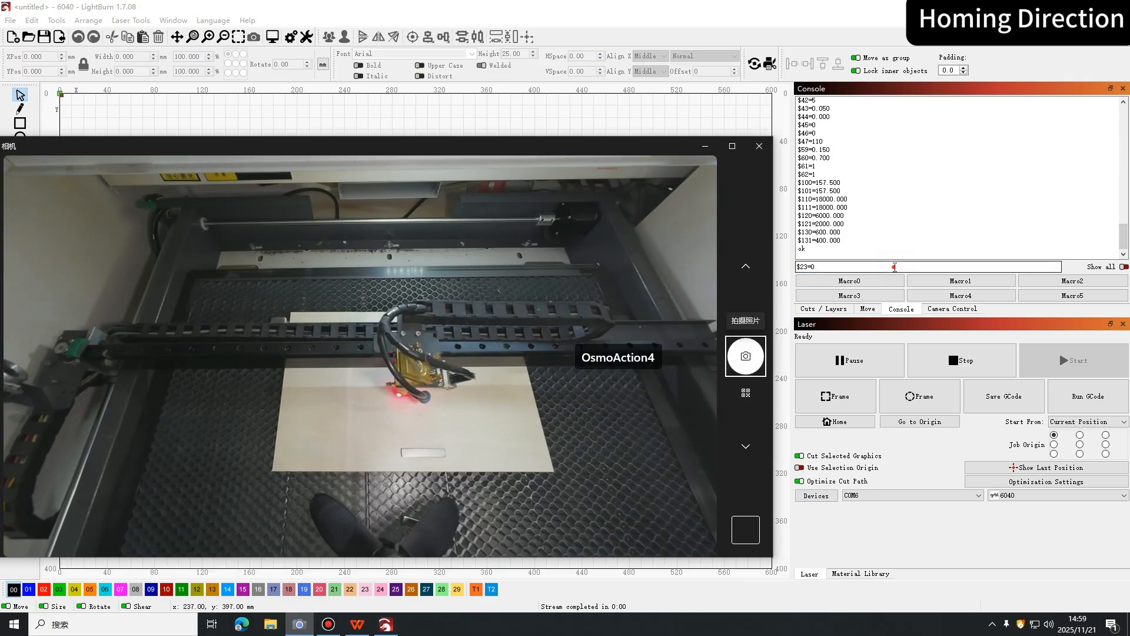
click(895, 266)
key(Return)
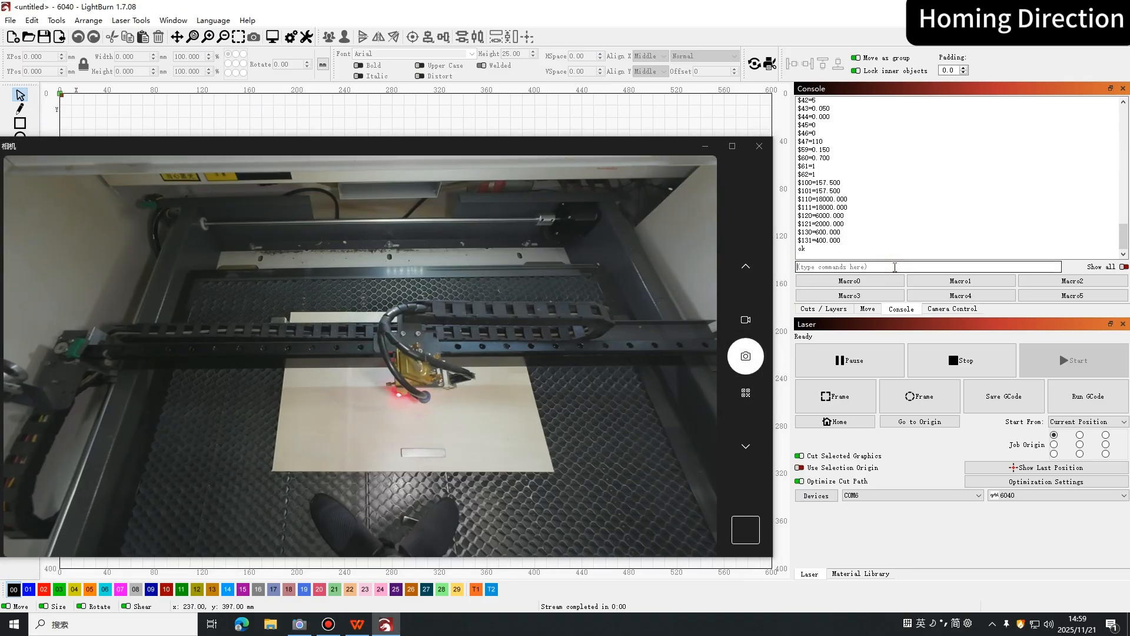
click(834, 422)
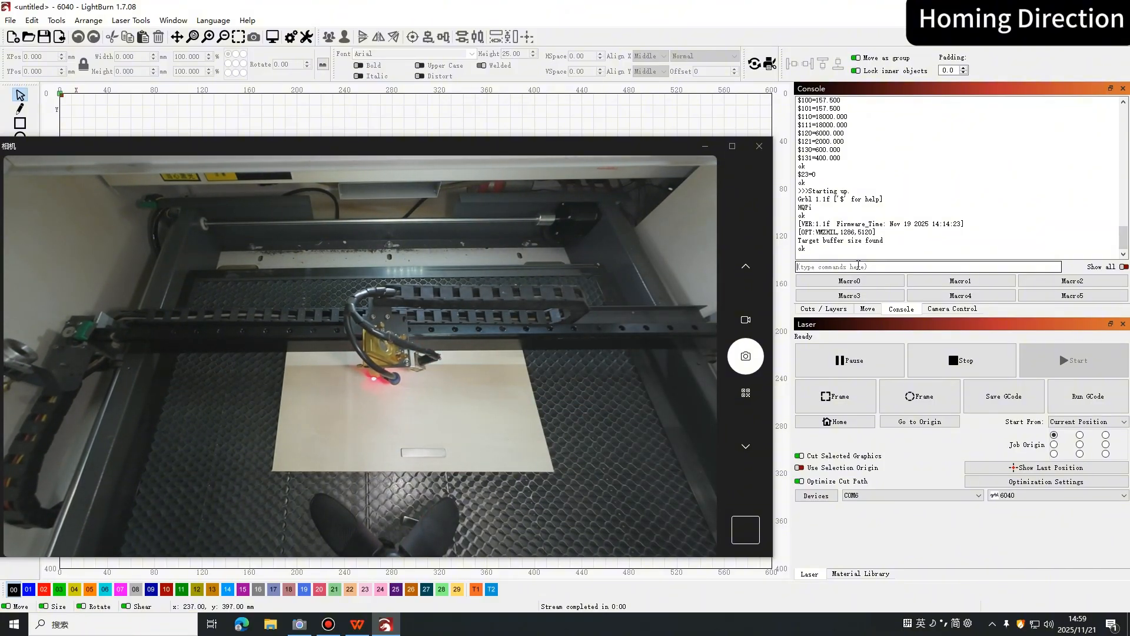
Set the homing direction to $23=1 in the console and home the laser to test it.
key(Up)
text(1)
key(Return)
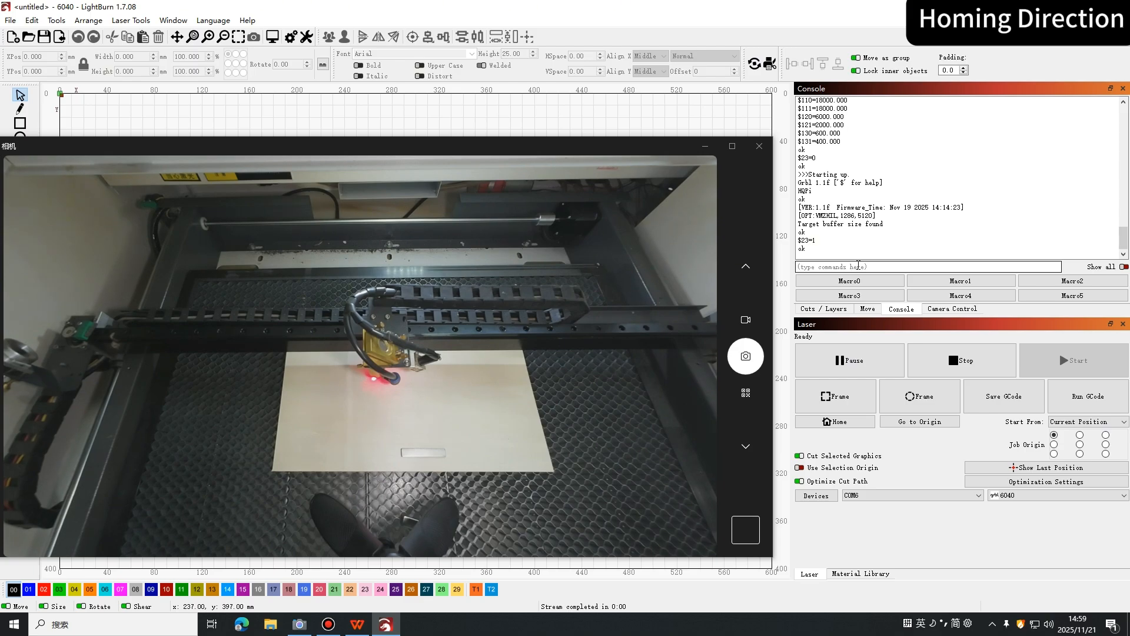
click(843, 422)
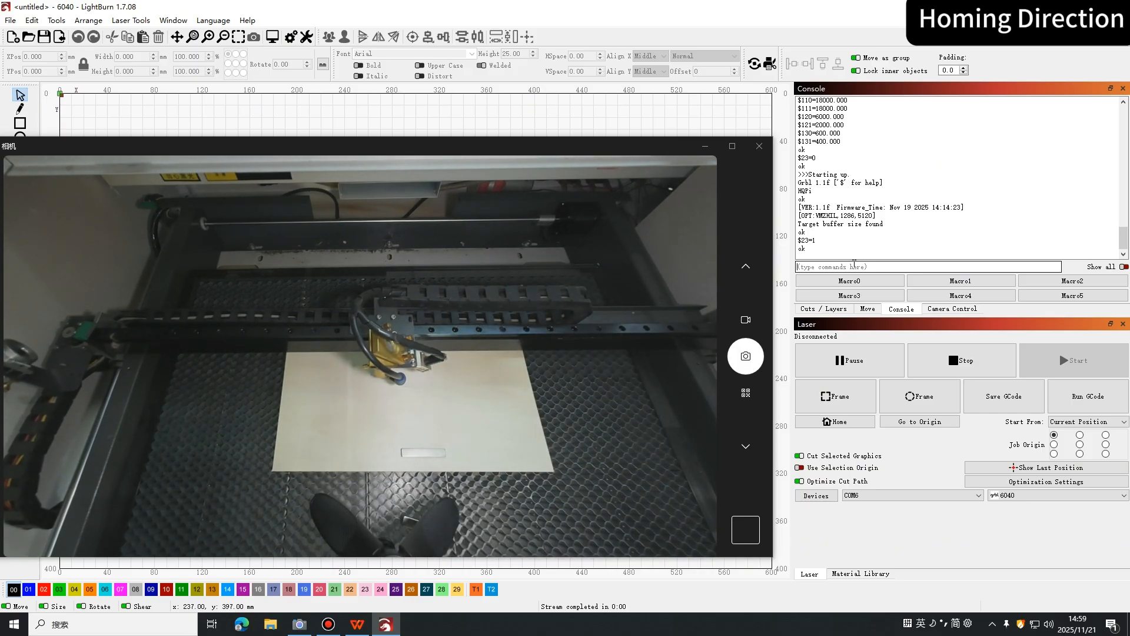
Send $23=2 in the console and run homing again to test that reset direction.
key(Up)
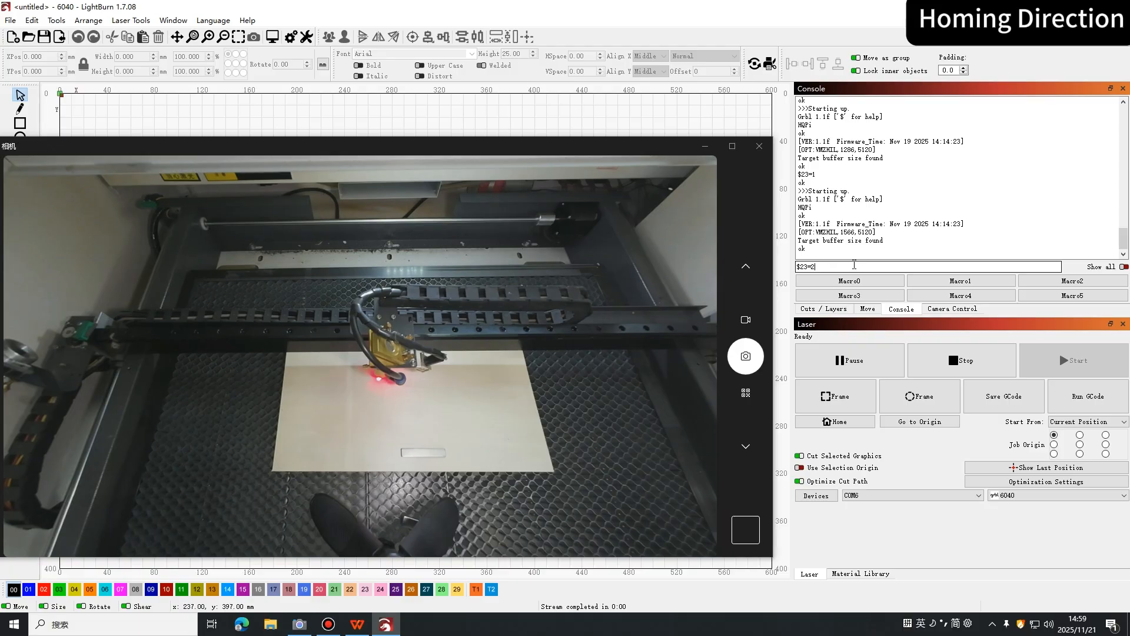
key(Return)
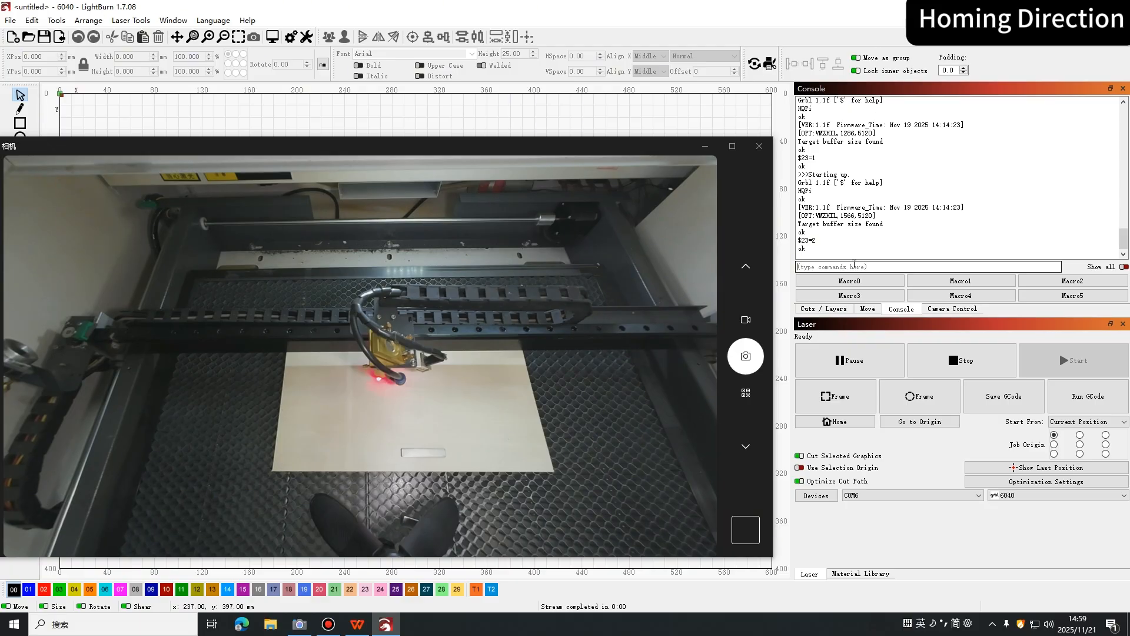
click(836, 420)
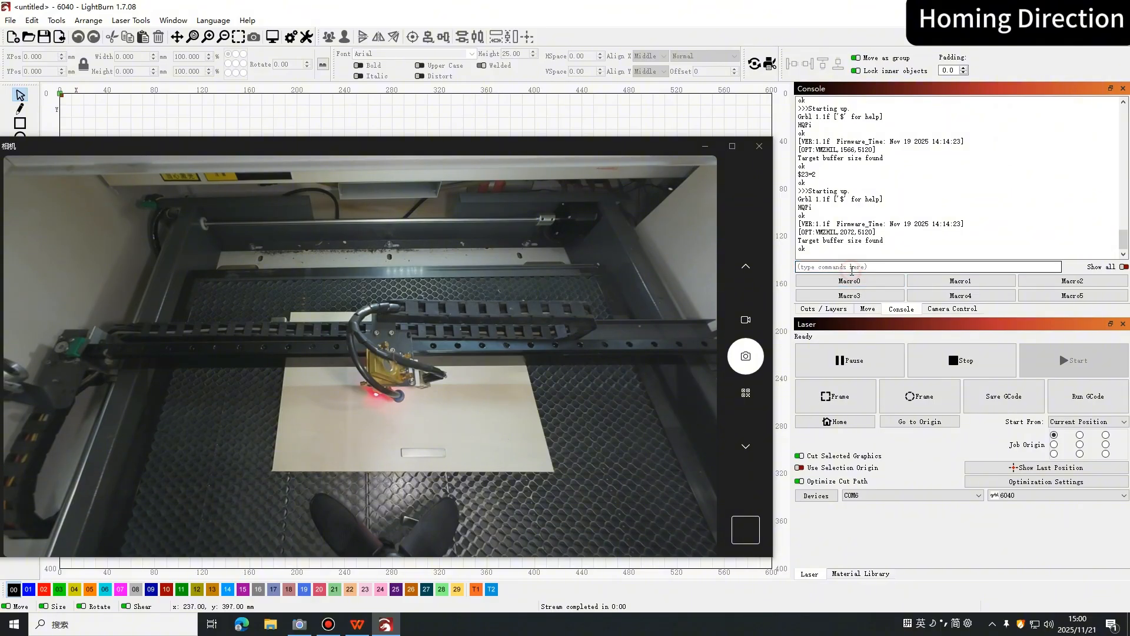
Change the homing direction to $23=3 through the console and home the laser.
key(Up)
key(Return)
click(852, 422)
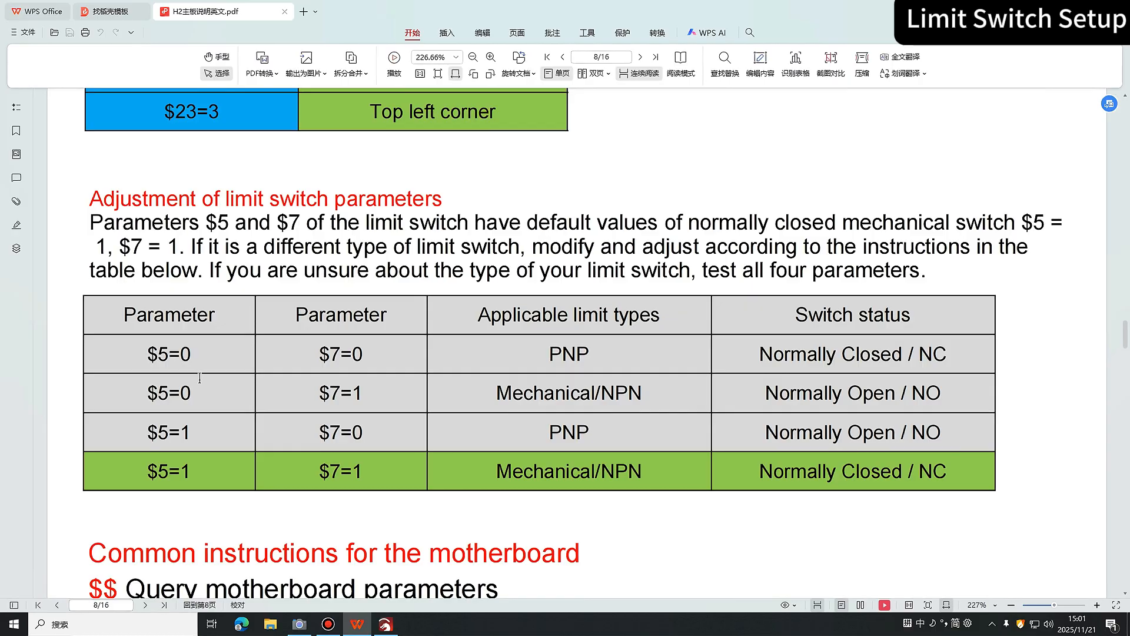
List the controller settings by sending $$ in the console, and locate the $5 and $7 limit switch entries.
click(850, 266)
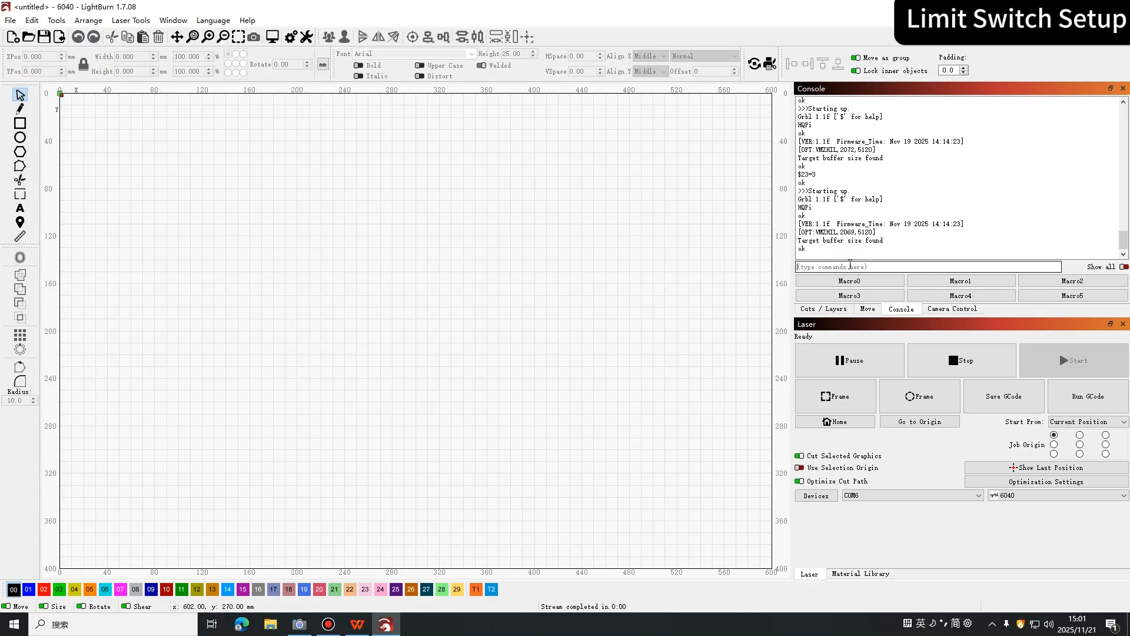
text($$)
key(Return)
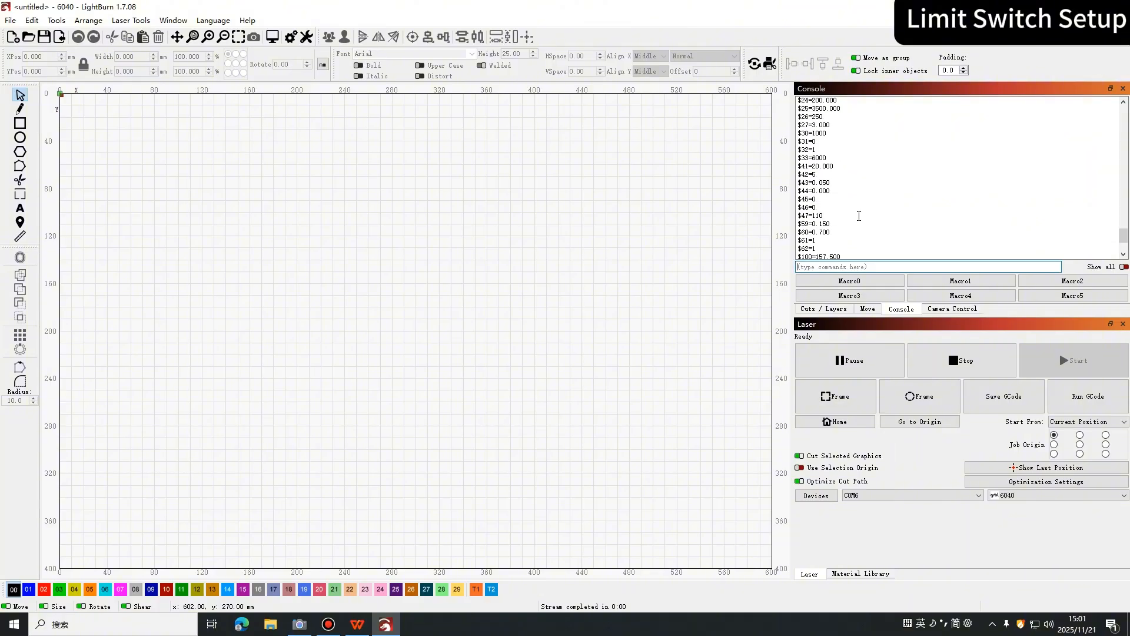
scroll(818, 126, up, 5)
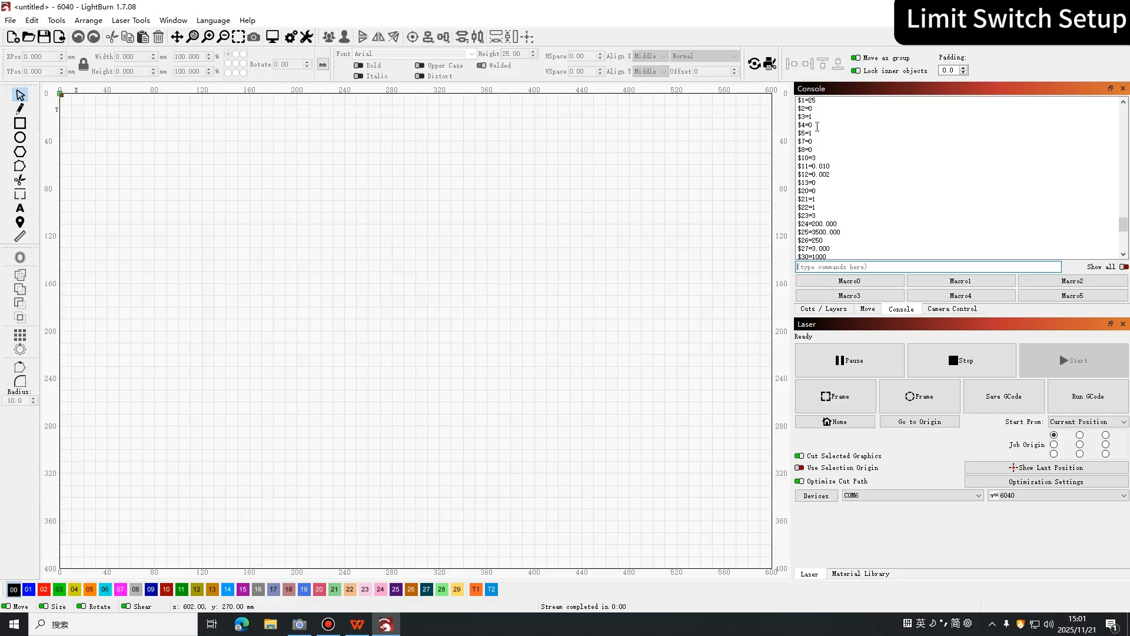
drag(799, 133, 816, 141)
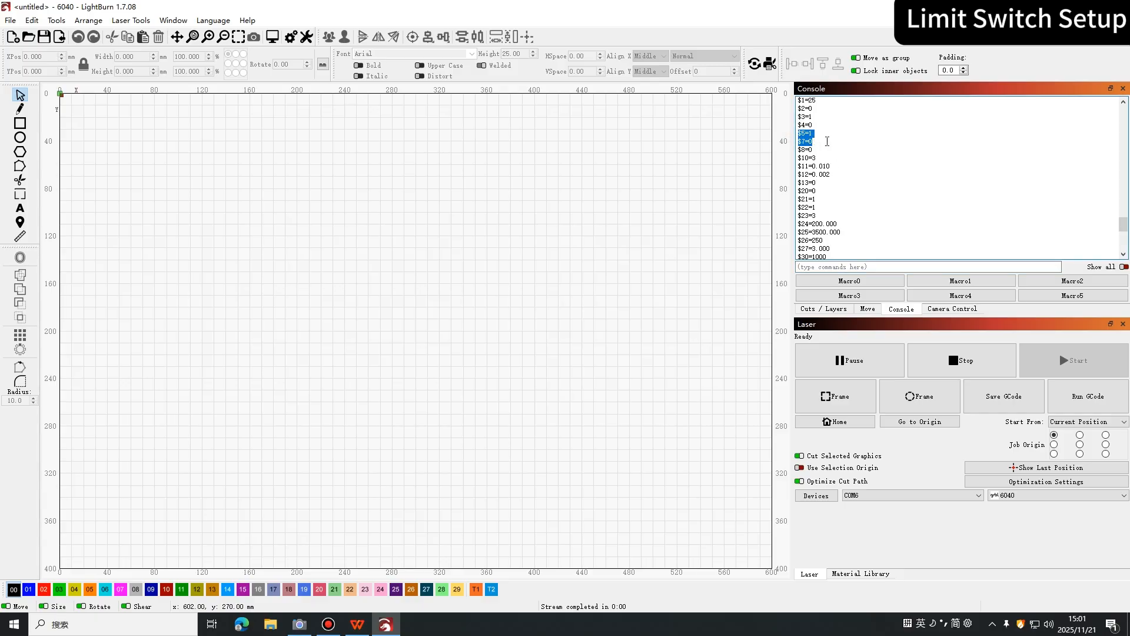
Copy the $5 limit switch entry from the console output into the command line and change it to $5=0.
click(827, 141)
drag(817, 141, 799, 142)
right_click(812, 145)
click(822, 153)
drag(816, 134, 799, 137)
right_click(804, 136)
click(819, 142)
click(830, 267)
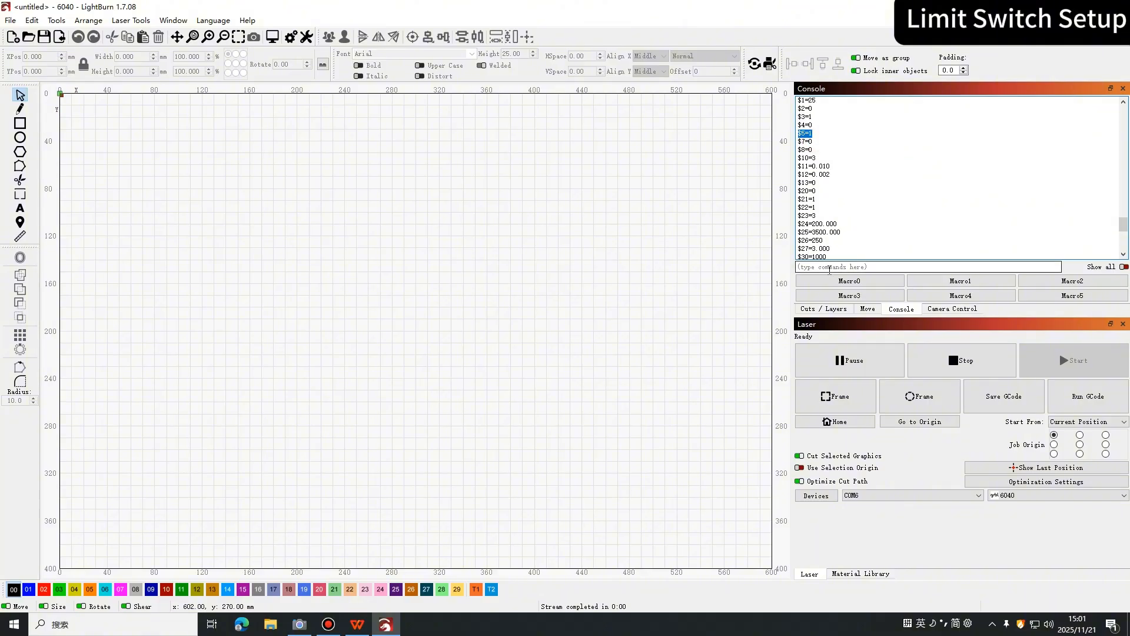
key(ctrl+v)
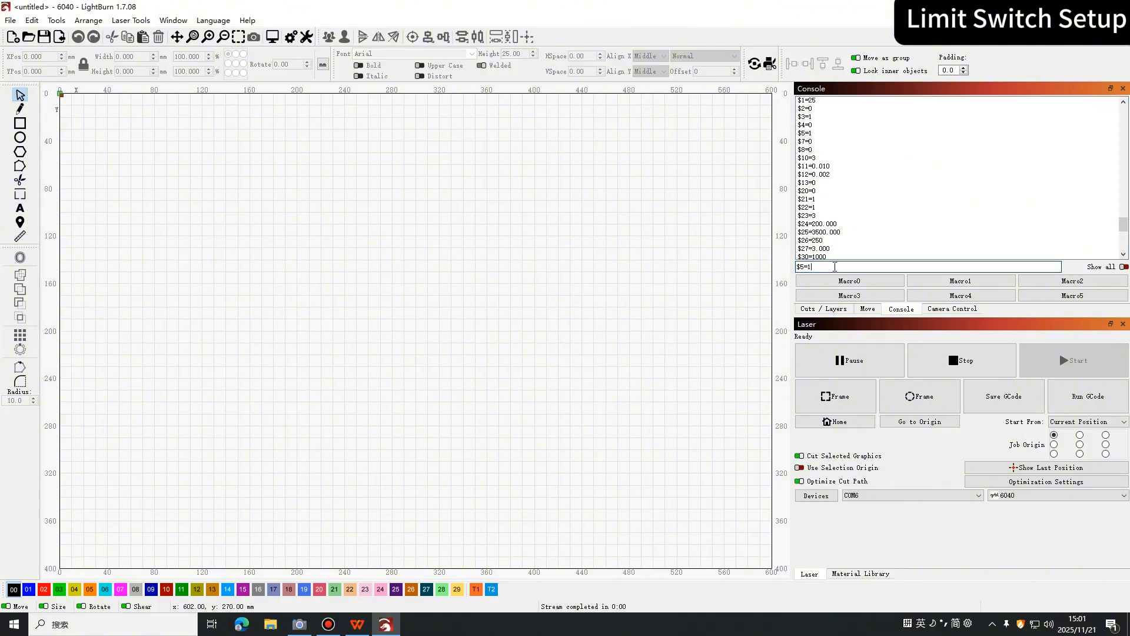
key(BackSpace)
text(0)
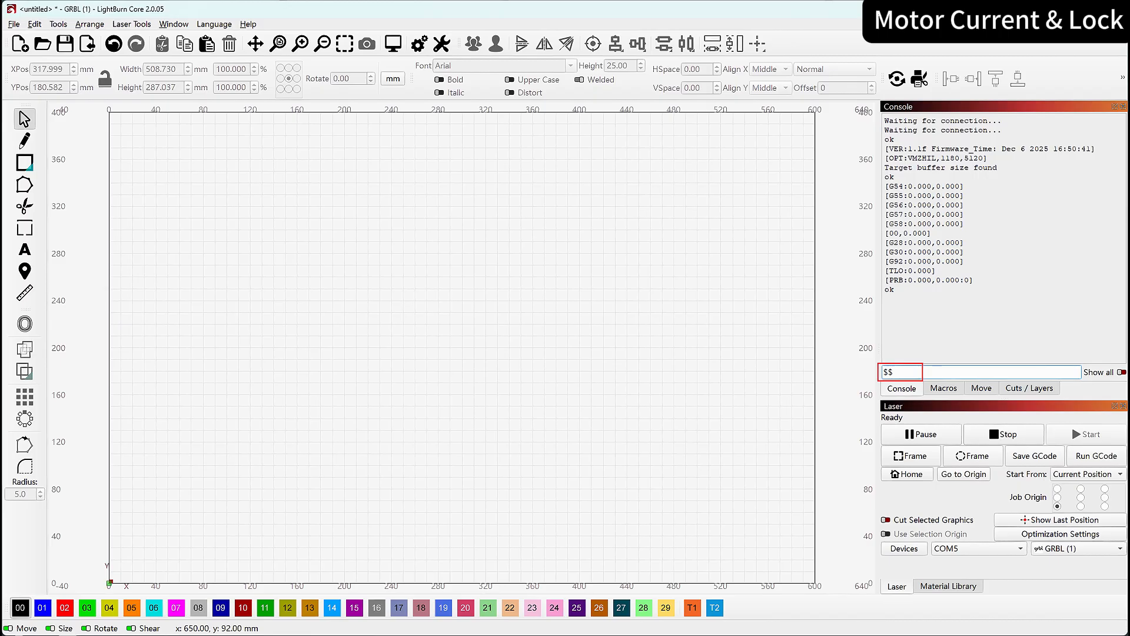
Send $$ to list the controller settings, and review the $60, $8 and $59 entries for motor current and lock.
key(Return)
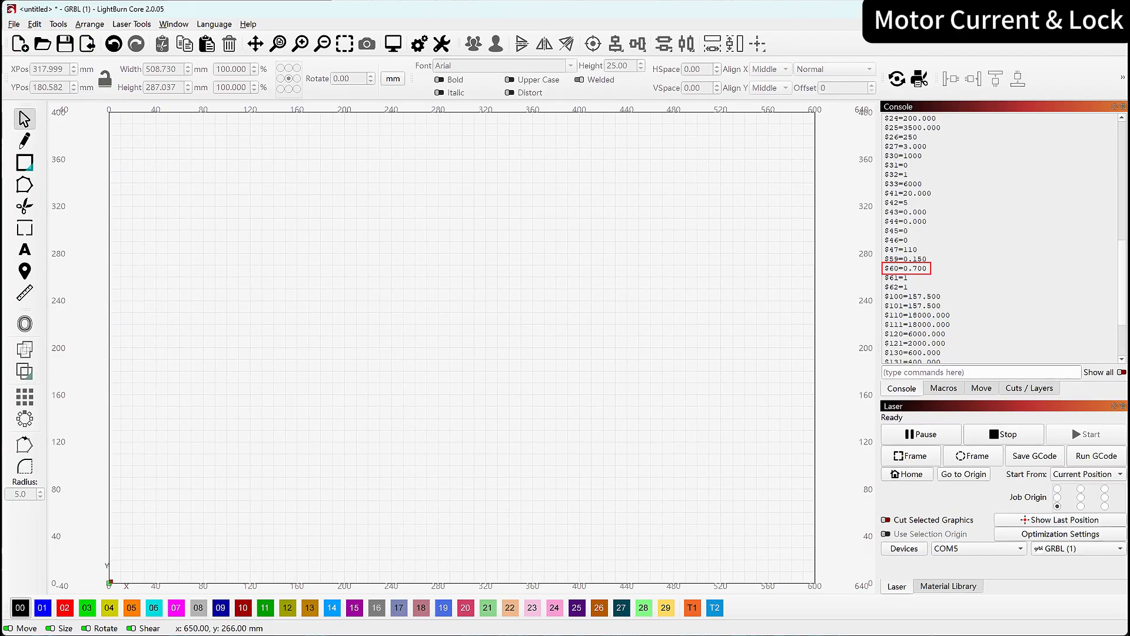
scroll(1001, 236, up, 3)
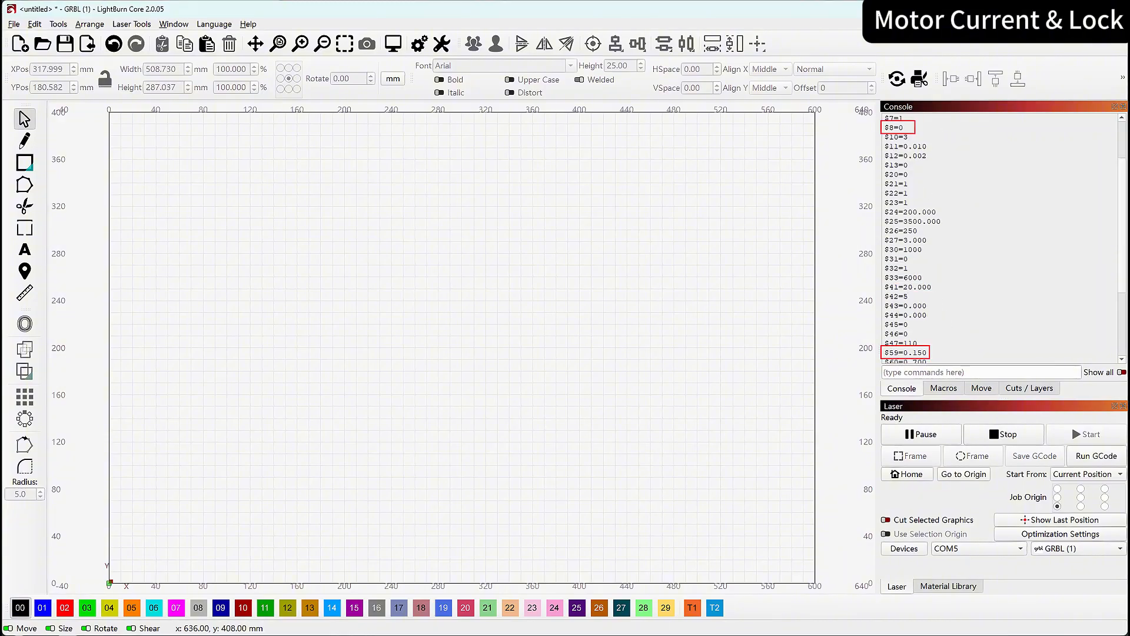